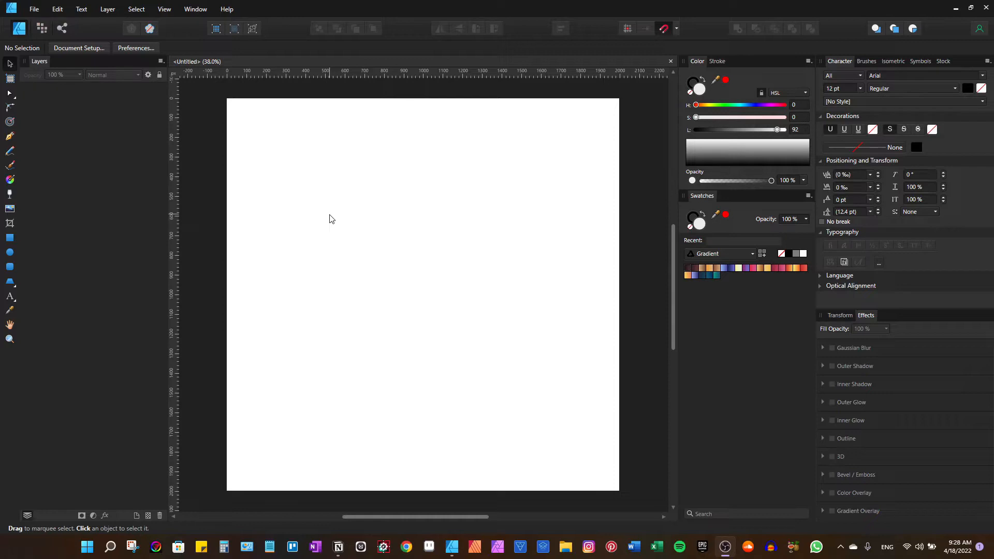
Step: Float the Transform panel over the canvas and draw a square about 474 px wide near the middle of the page
{"action": "left_click_drag", "start_coordinate": [839, 315], "coordinate": [494, 116]}
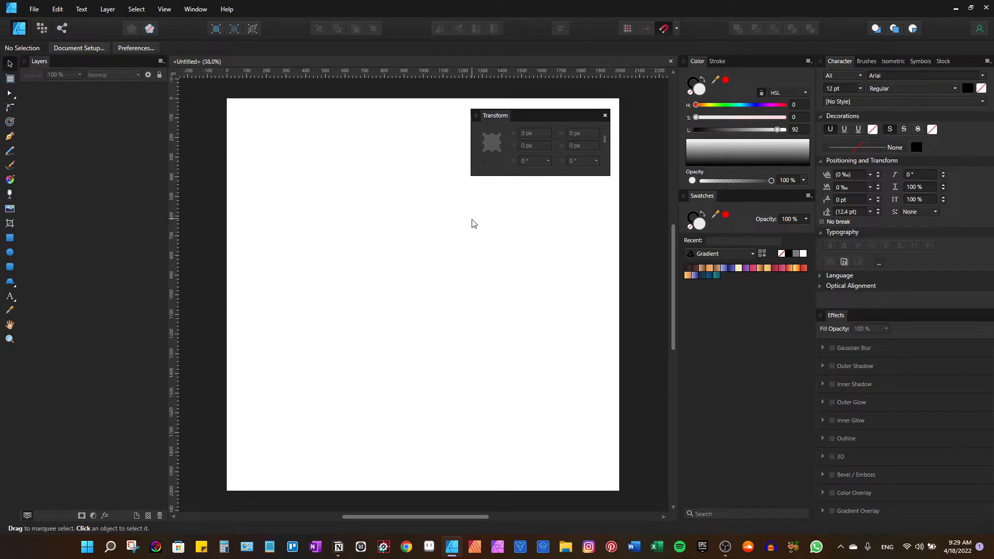
{"action": "left_click", "coordinate": [9, 237]}
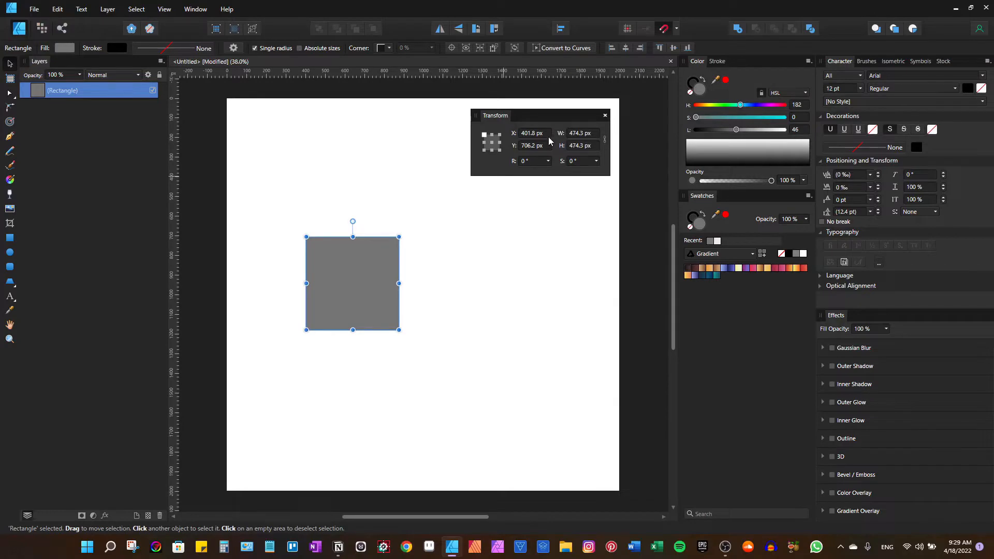
Step: Set the square's X position to 400 px and its Y position to 710 px
{"action": "scroll", "coordinate": [547, 137], "scroll_direction": "up", "scroll_amount": 2}
{"action": "scroll", "coordinate": [546, 139], "scroll_direction": "down", "scroll_amount": 2}
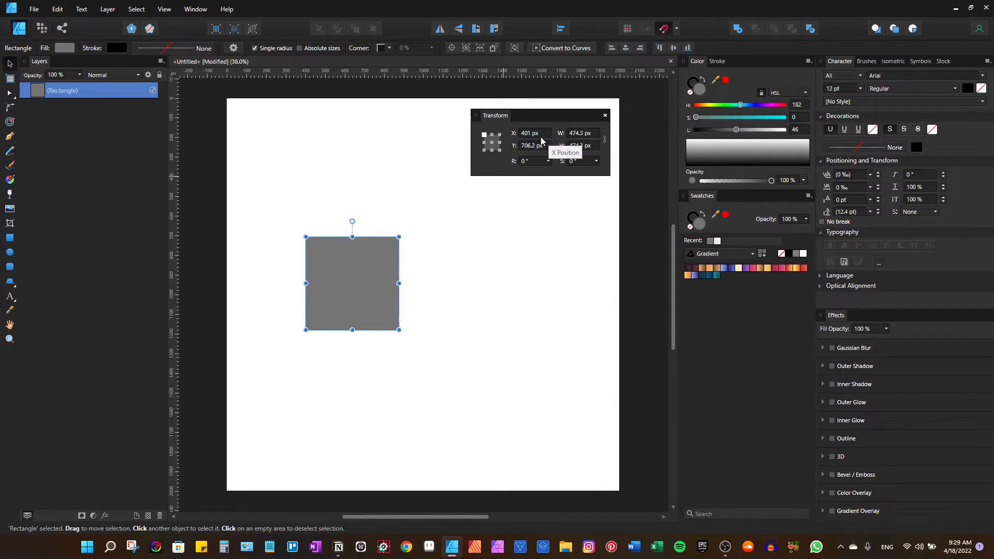
{"action": "scroll", "coordinate": [542, 141], "scroll_direction": "down", "scroll_amount": 2}
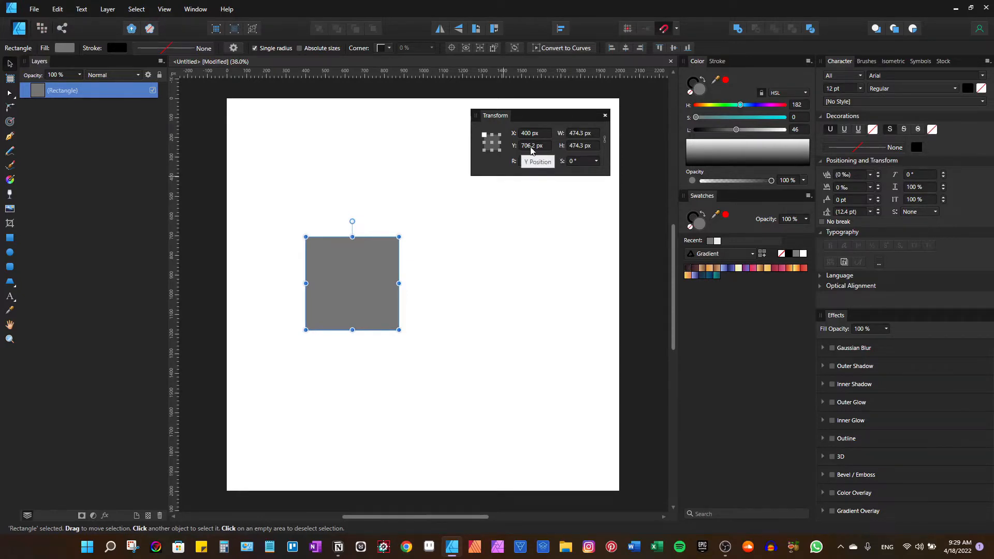
{"action": "scroll", "coordinate": [531, 149], "scroll_direction": "up", "scroll_amount": 1}
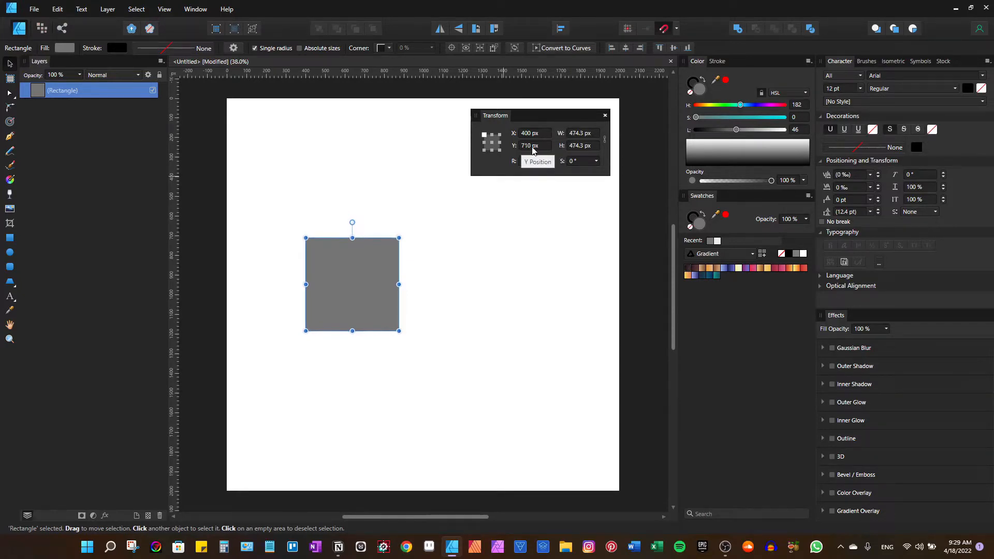
{"action": "scroll", "coordinate": [532, 150], "scroll_direction": "down", "scroll_amount": 1}
{"action": "key", "text": "ctrl+z"}
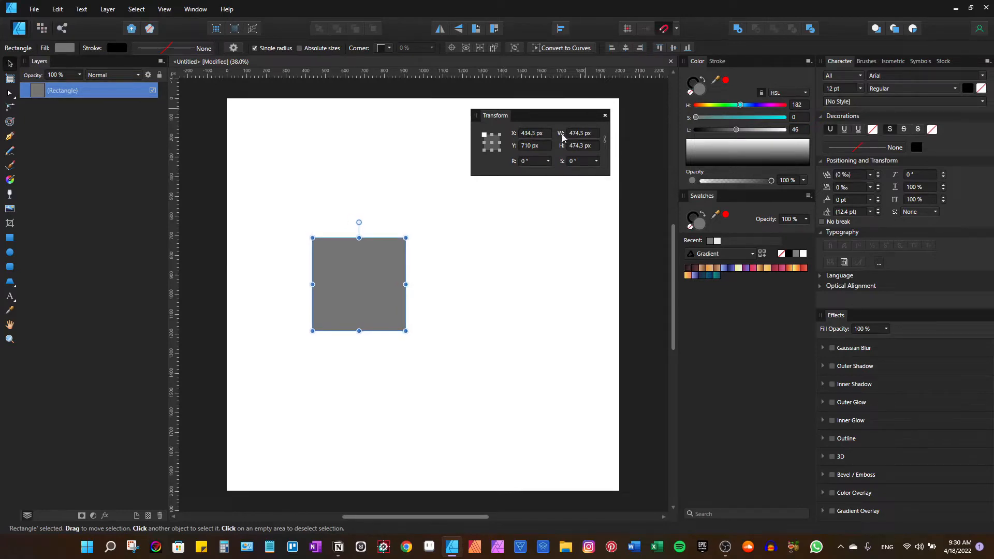
Step: Stretch the square into a rectangle about 1073 px wide and shorten it to about 403 px high
{"action": "scroll", "coordinate": [579, 138], "scroll_direction": "up", "scroll_amount": 1}
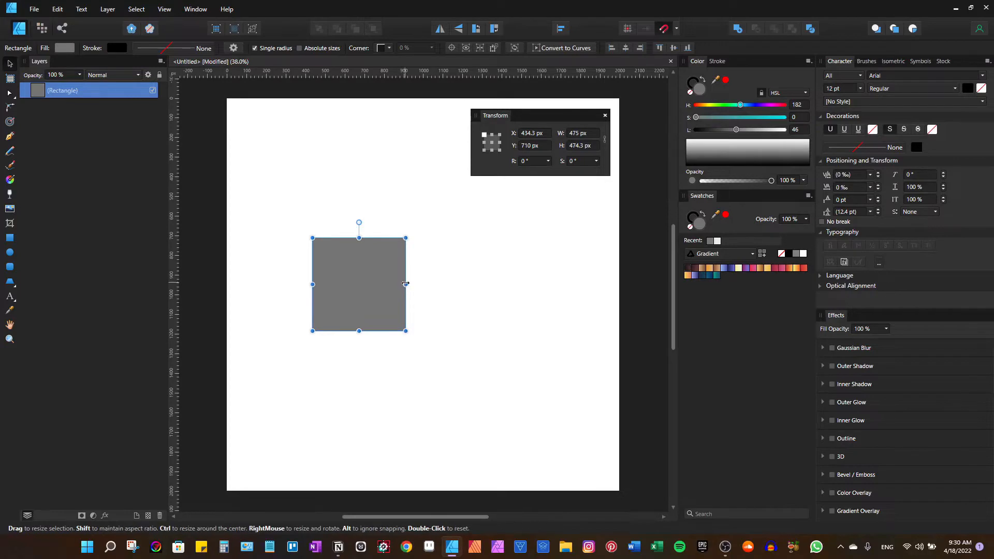
{"action": "left_click_drag", "start_coordinate": [405, 284], "coordinate": [523, 282]}
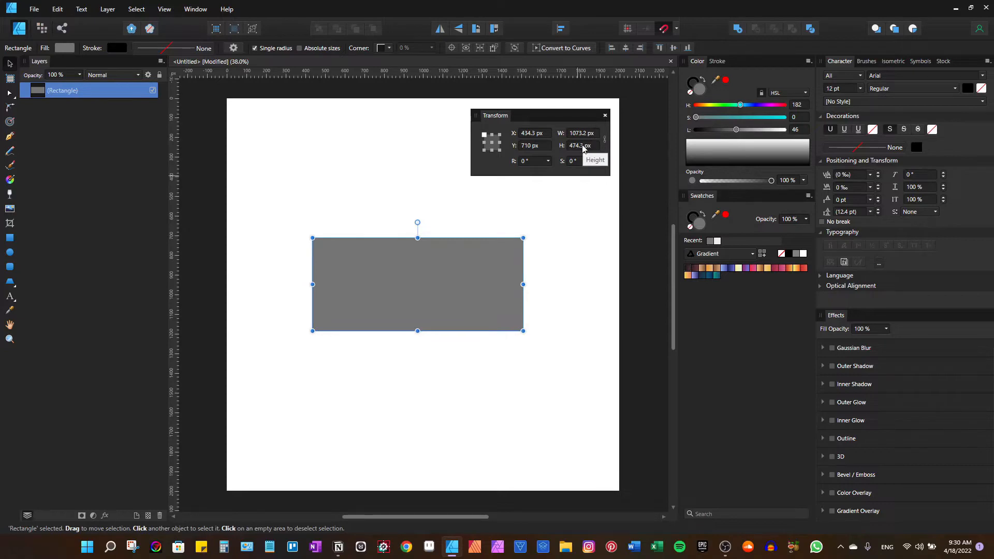
{"action": "mouse_move", "coordinate": [415, 331]}
{"action": "left_mouse_down"}
{"action": "mouse_move", "coordinate": [414, 410]}
{"action": "mouse_move", "coordinate": [419, 315]}
{"action": "left_mouse_up"}
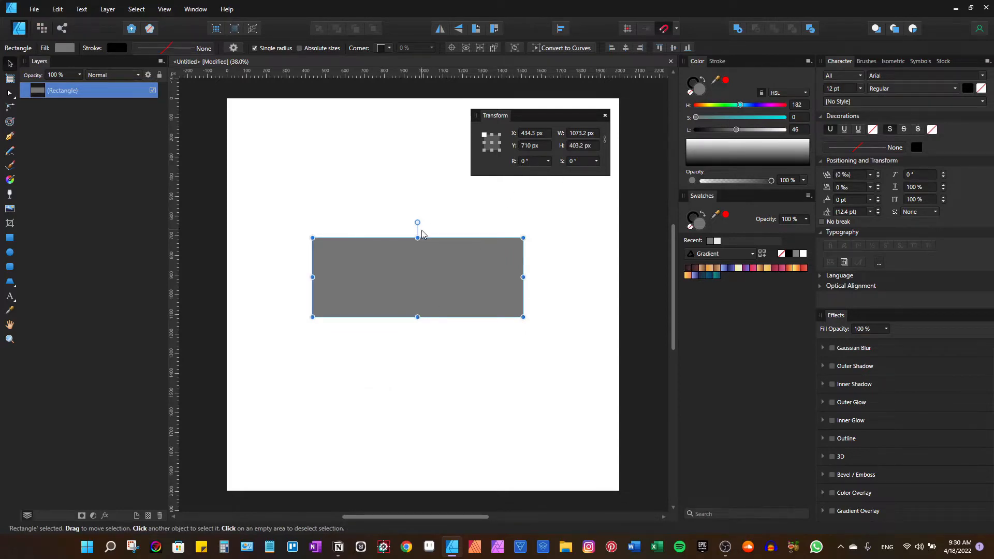
Step: Try rotating the rectangle, then shear its top edge by about 11° and slant its right side downward
{"action": "mouse_move", "coordinate": [419, 222]}
{"action": "left_mouse_down"}
{"action": "mouse_move", "coordinate": [430, 222]}
{"action": "mouse_move", "coordinate": [454, 260]}
{"action": "mouse_move", "coordinate": [455, 222]}
{"action": "mouse_move", "coordinate": [417, 222]}
{"action": "left_mouse_up"}
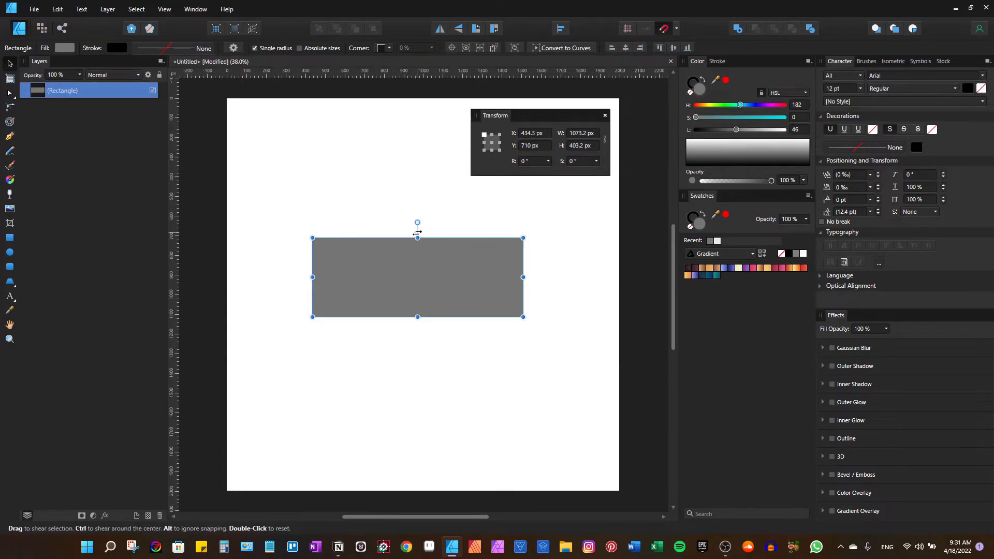
{"action": "scroll", "coordinate": [416, 233], "scroll_direction": "up", "scroll_amount": 5}
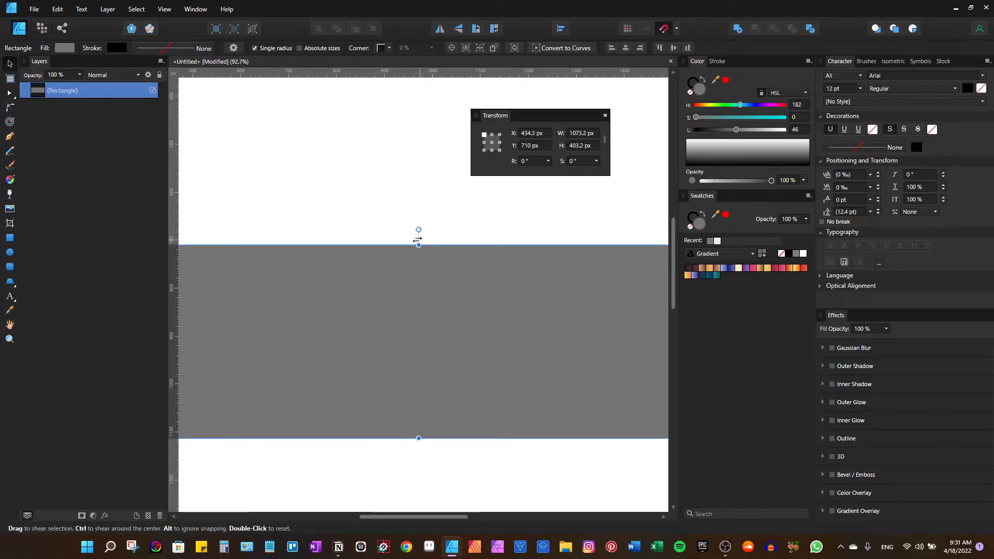
{"action": "scroll", "coordinate": [417, 239], "scroll_direction": "down", "scroll_amount": 2}
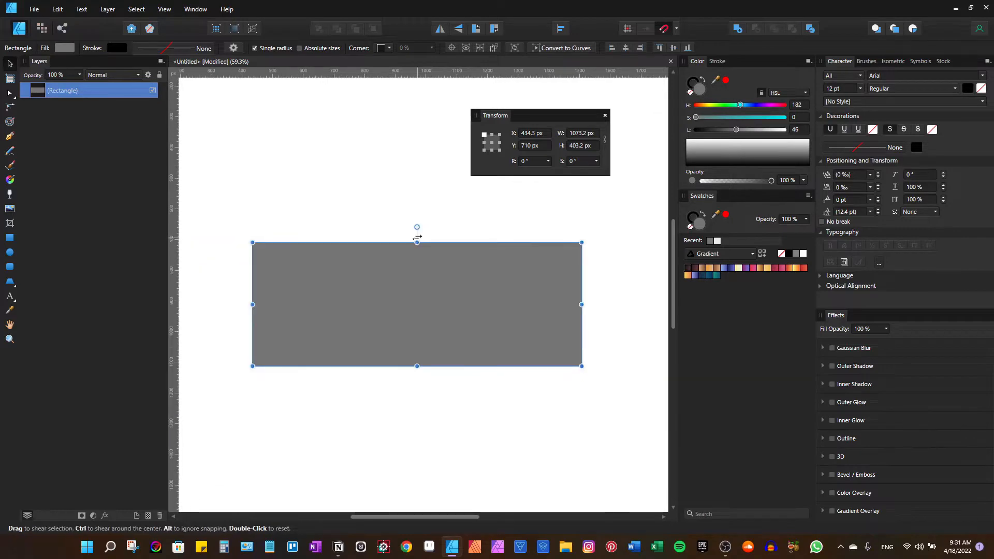
{"action": "left_click_drag", "start_coordinate": [417, 237], "coordinate": [393, 248]}
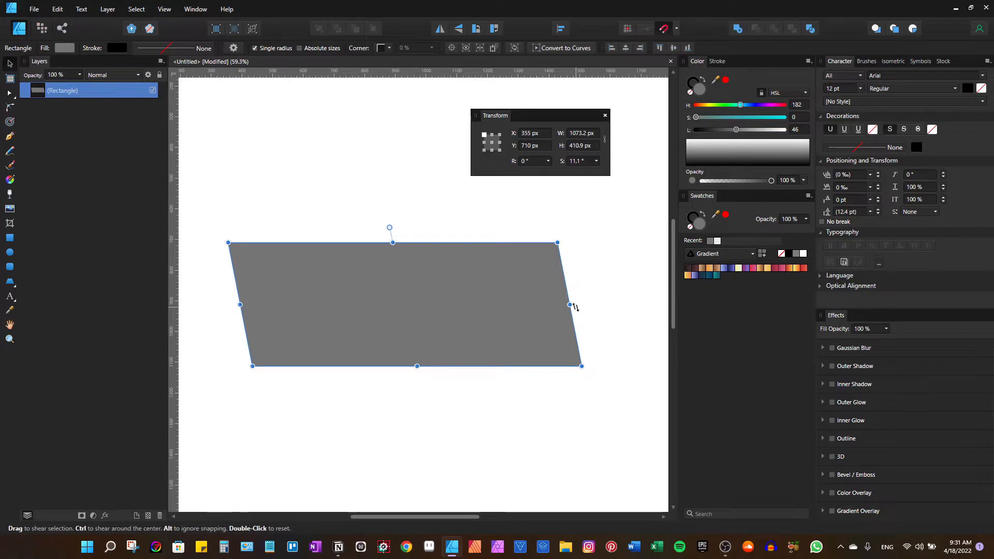
{"action": "left_click_drag", "start_coordinate": [574, 308], "coordinate": [557, 428]}
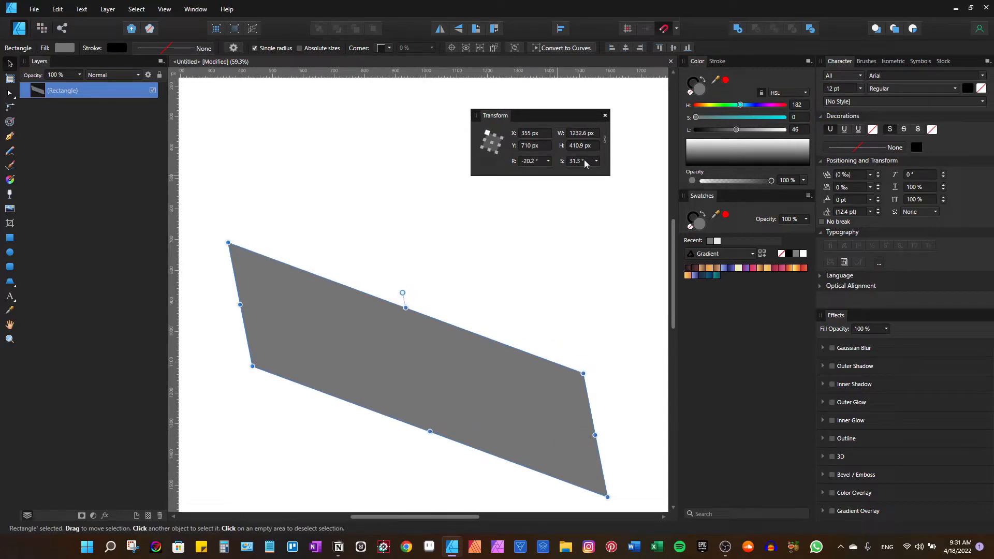
Step: Reset the rectangle's rotation and shear to 0°, and try rotating it about the top-left anchor point
{"action": "double_click", "coordinate": [491, 137]}
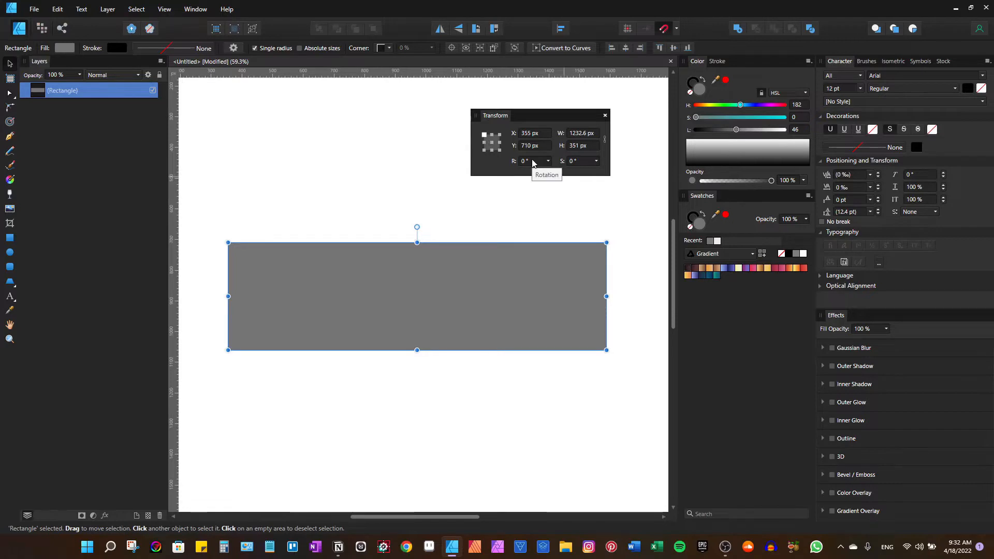
{"action": "left_click", "coordinate": [550, 161]}
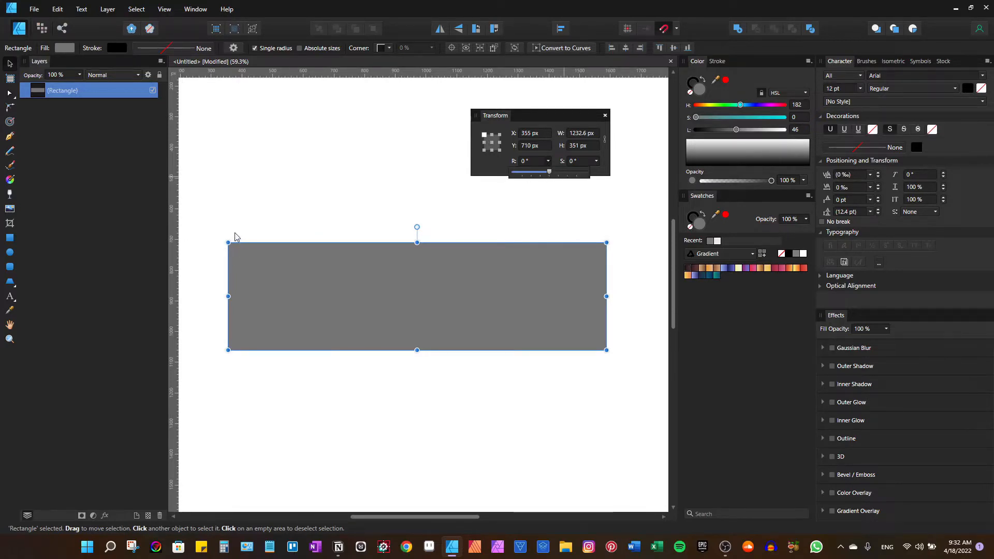
{"action": "left_click_drag", "start_coordinate": [551, 175], "coordinate": [549, 173]}
Step: Set the rectangle's transform anchor to its centre and try rotating it about that point
{"action": "left_click", "coordinate": [491, 142]}
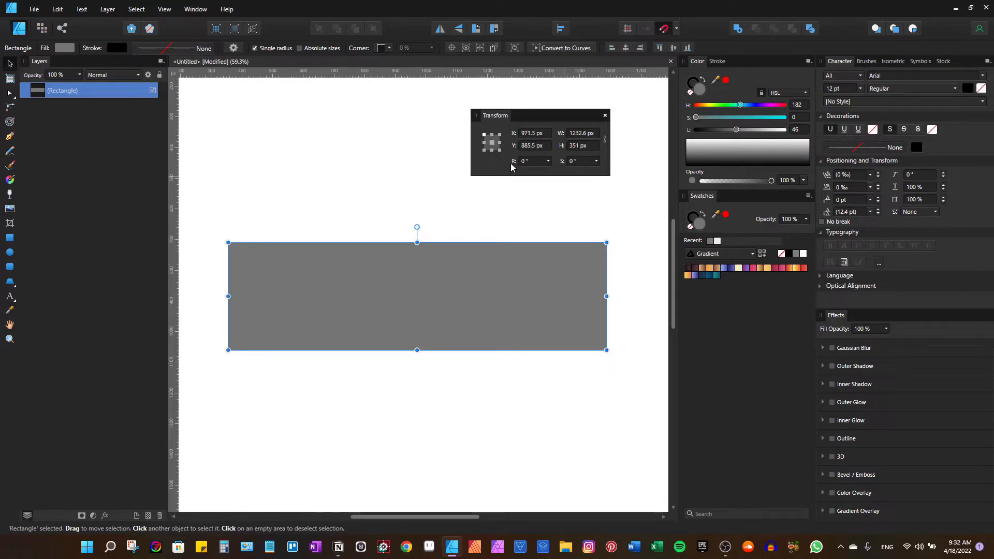
{"action": "left_click", "coordinate": [547, 161]}
{"action": "mouse_move", "coordinate": [550, 172]}
{"action": "left_mouse_down"}
{"action": "mouse_move", "coordinate": [559, 175]}
{"action": "mouse_move", "coordinate": [549, 173]}
{"action": "left_mouse_up"}
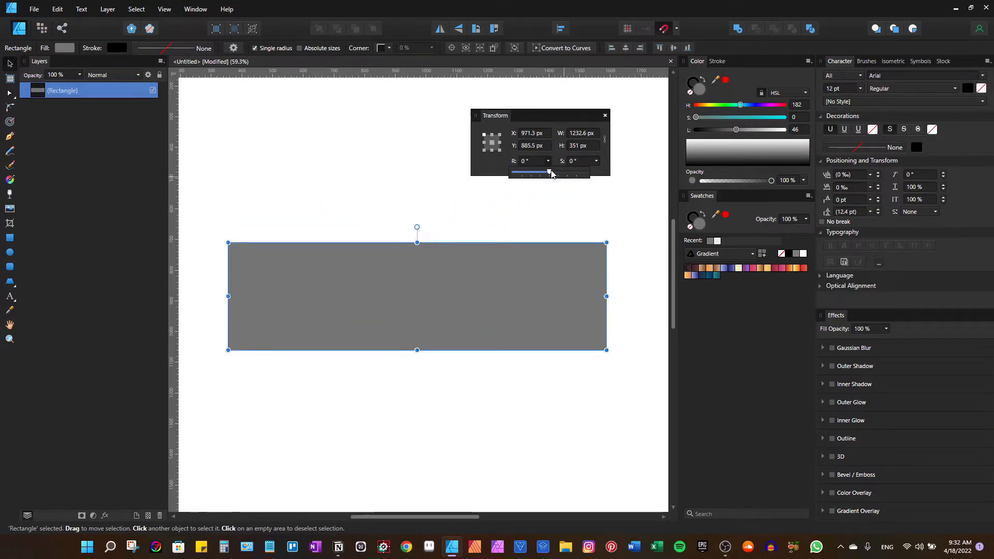
Step: Set the transform anchor to the middle of the rectangle's right edge, try rotating about it, and deselect the rectangle
{"action": "left_click", "coordinate": [500, 144]}
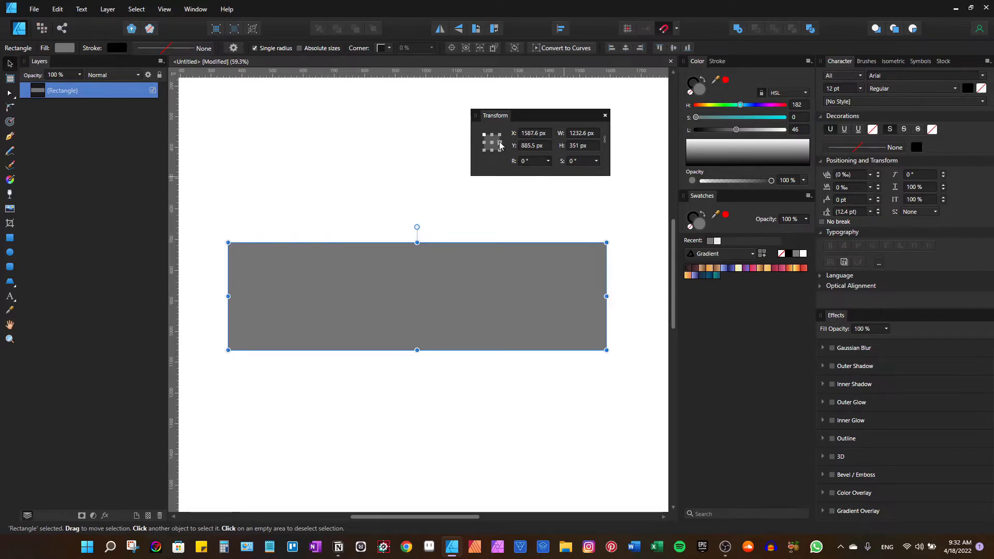
{"action": "left_click", "coordinate": [548, 161]}
{"action": "left_click_drag", "start_coordinate": [550, 172], "coordinate": [548, 172]}
{"action": "left_click", "coordinate": [508, 202]}
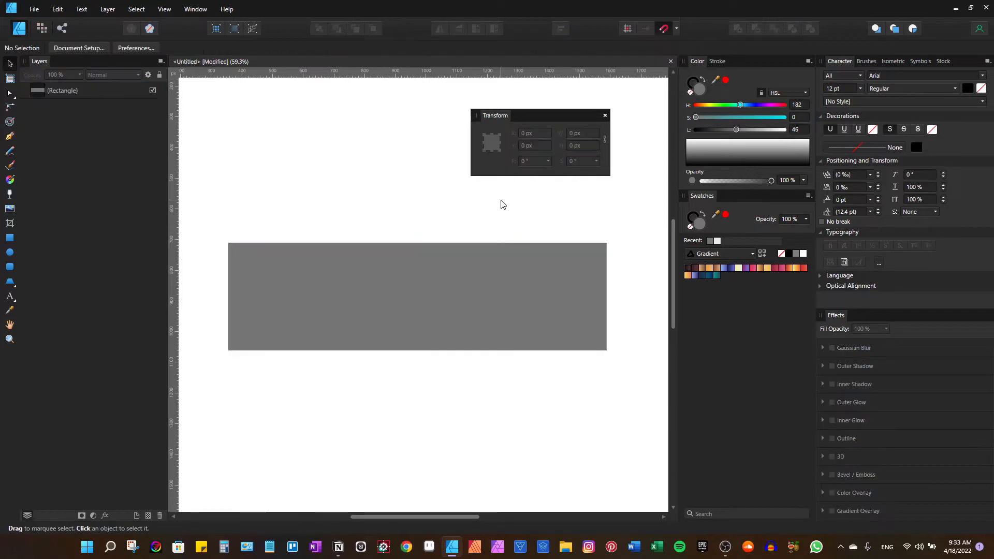
Step: Delete the grey rectangle from the page
{"action": "left_click", "coordinate": [455, 295]}
{"action": "scroll", "coordinate": [455, 294], "scroll_direction": "down", "scroll_amount": 3}
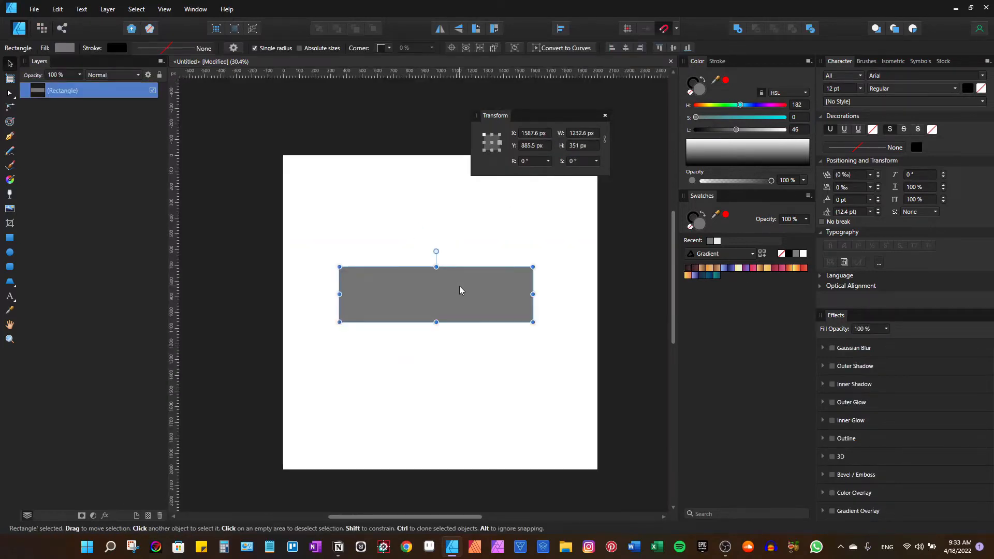
{"action": "key", "text": "Delete"}
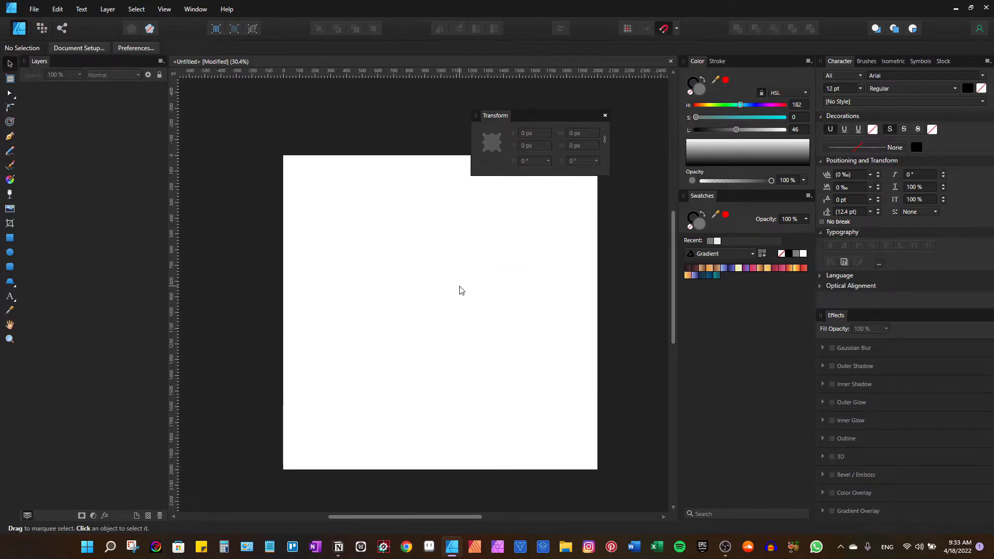
Step: Insert an artboard using the Document size preset
{"action": "left_click", "coordinate": [9, 78]}
{"action": "left_click", "coordinate": [140, 48]}
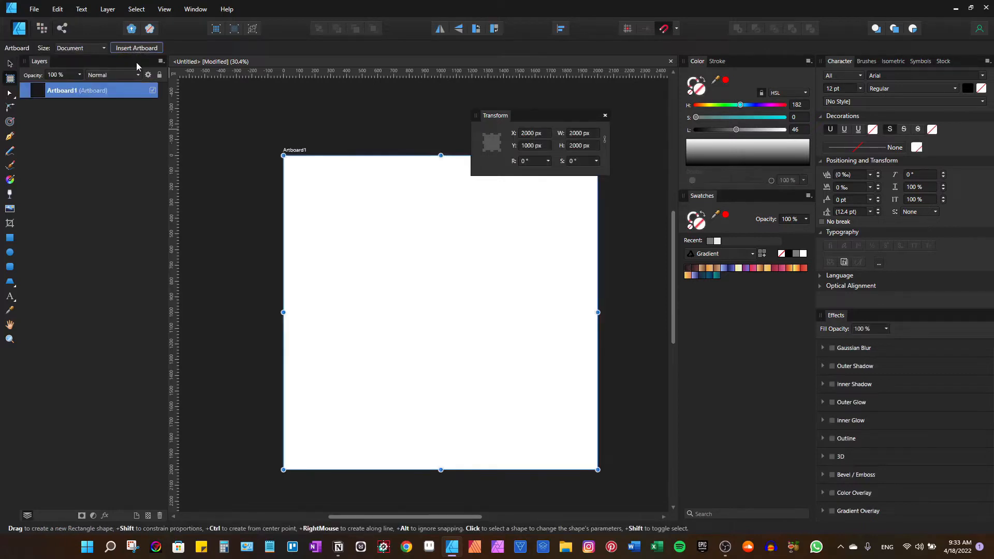
{"action": "left_click_drag", "start_coordinate": [400, 205], "coordinate": [343, 201]}
{"action": "scroll", "coordinate": [359, 207], "scroll_direction": "down", "scroll_amount": 1}
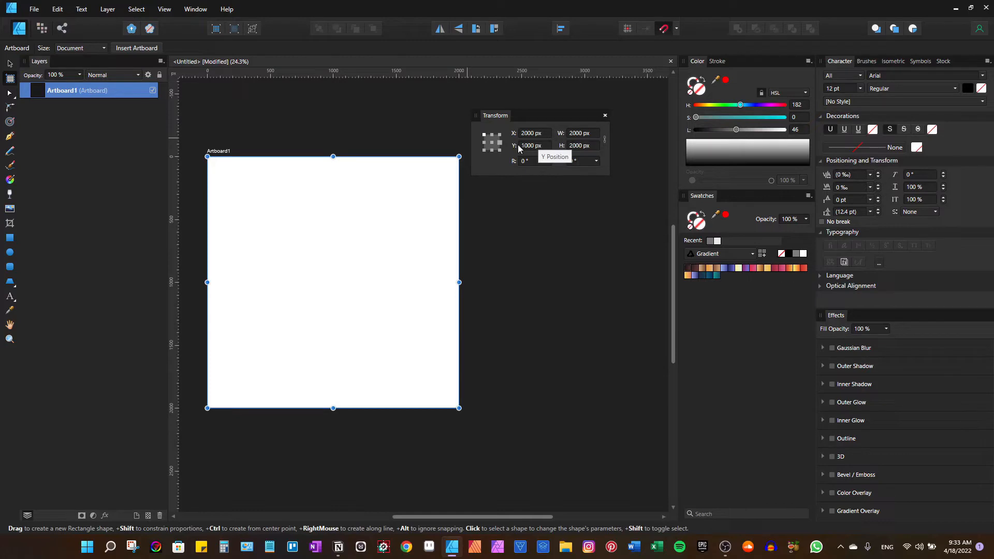
Step: Set the artboard's height to 1000 px and undo the change
{"action": "left_click", "coordinate": [575, 134]}
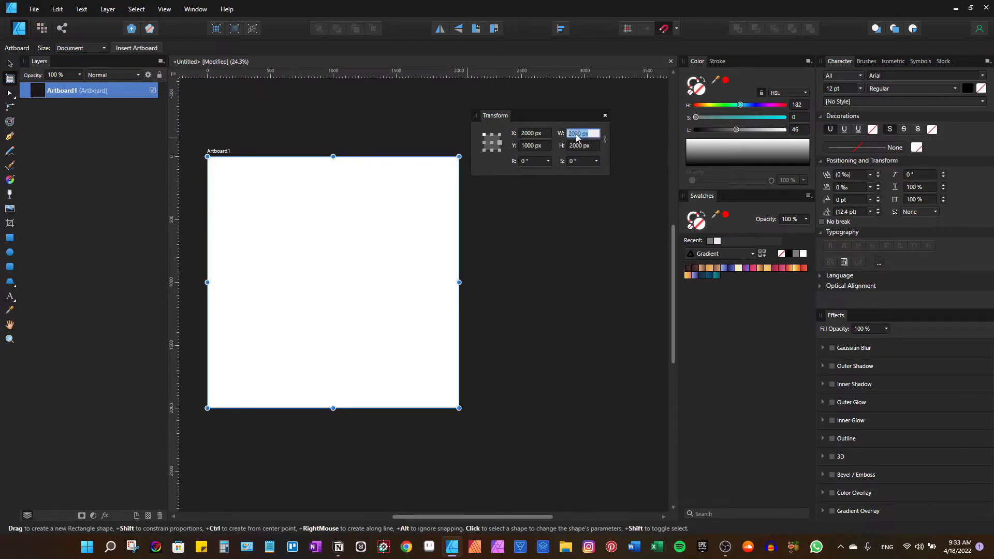
{"action": "left_click", "coordinate": [577, 146]}
{"action": "type", "text": "1"}
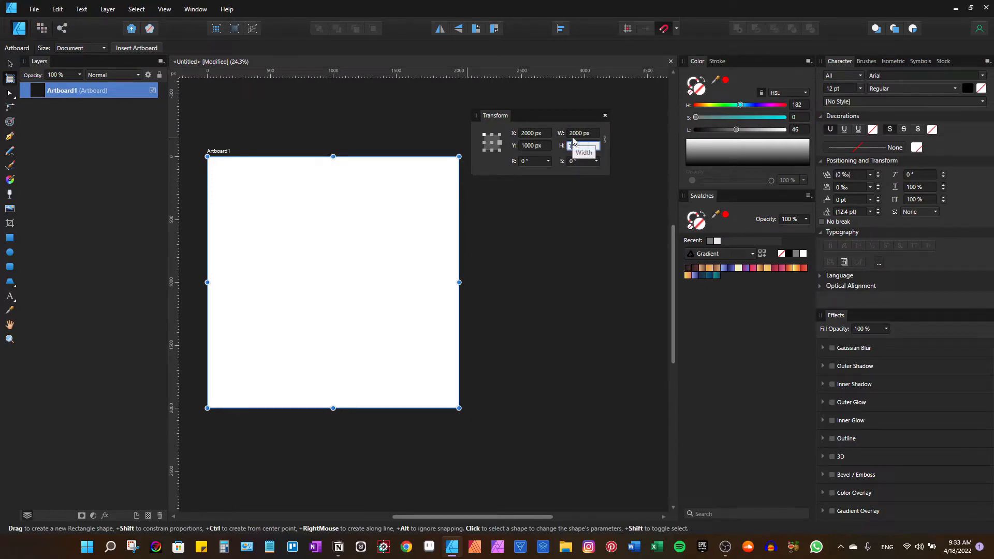
{"action": "type", "text": "000"}
{"action": "key", "text": "Return"}
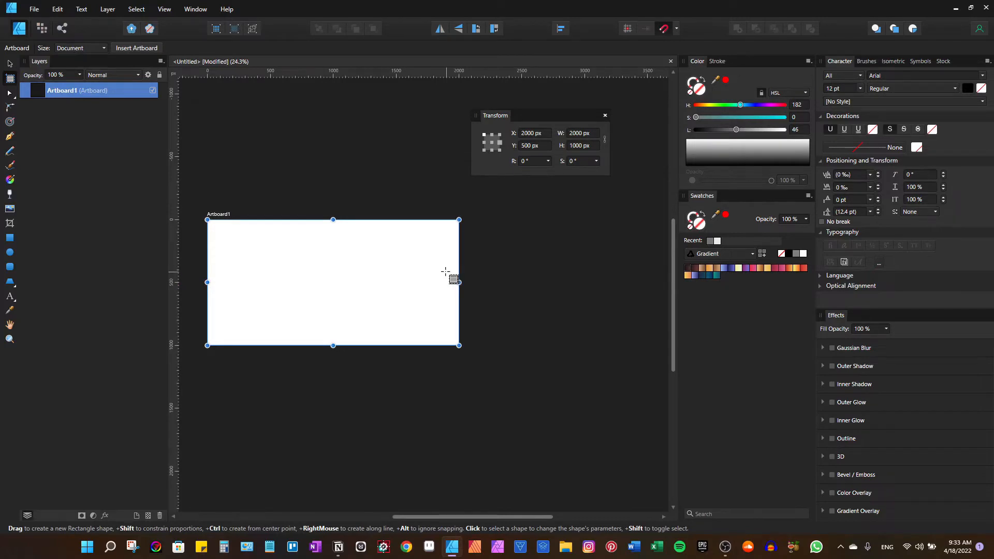
{"action": "key", "text": "ctrl+z"}
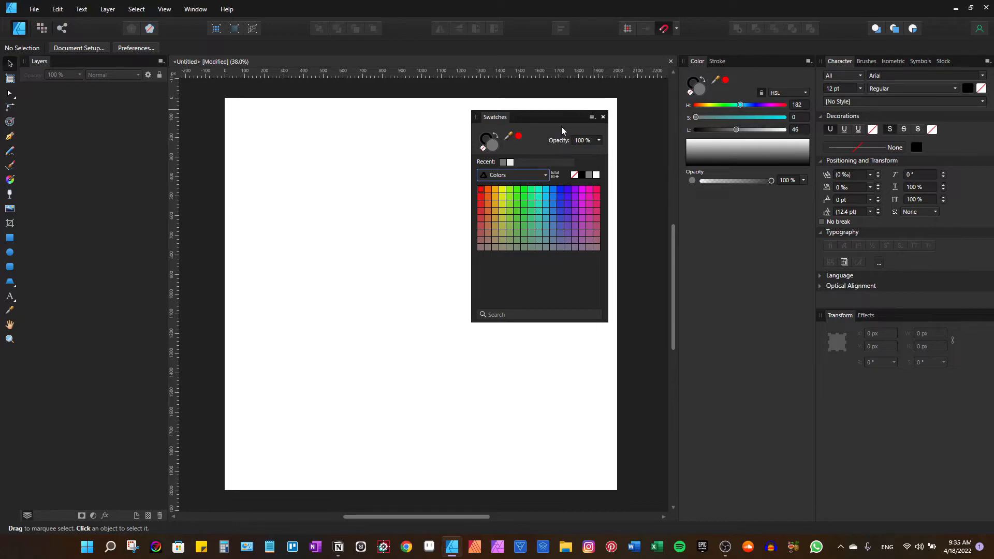
Step: Show the PANTONE+ CMYK Coated palette in the swatches, widen the panel and browse its colours
{"action": "left_click", "coordinate": [511, 175]}
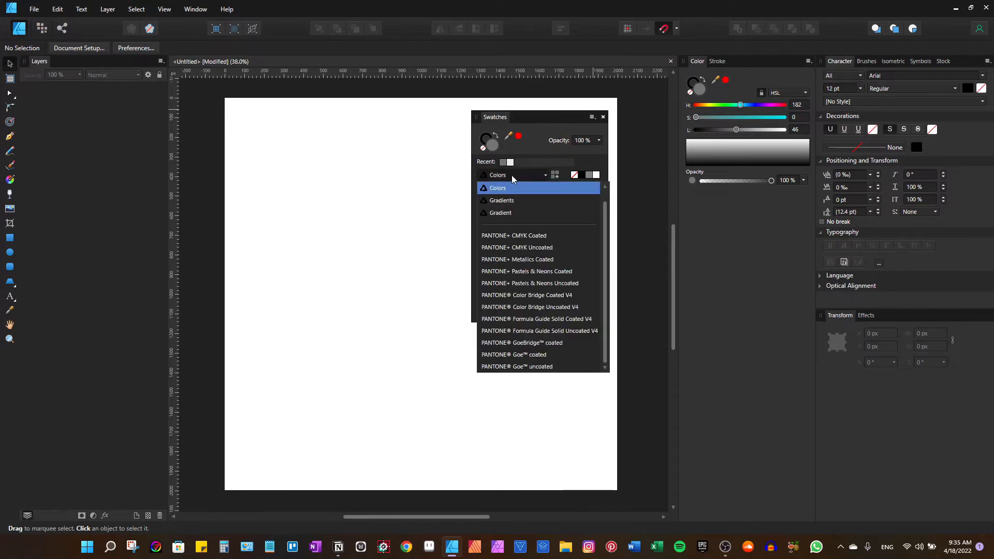
{"action": "left_click", "coordinate": [509, 235]}
{"action": "mouse_move", "coordinate": [598, 201]}
{"action": "left_mouse_down"}
{"action": "mouse_move", "coordinate": [600, 254]}
{"action": "mouse_move", "coordinate": [628, 246]}
{"action": "mouse_move", "coordinate": [617, 247]}
{"action": "mouse_move", "coordinate": [611, 294]}
{"action": "mouse_move", "coordinate": [612, 197]}
{"action": "left_mouse_up"}
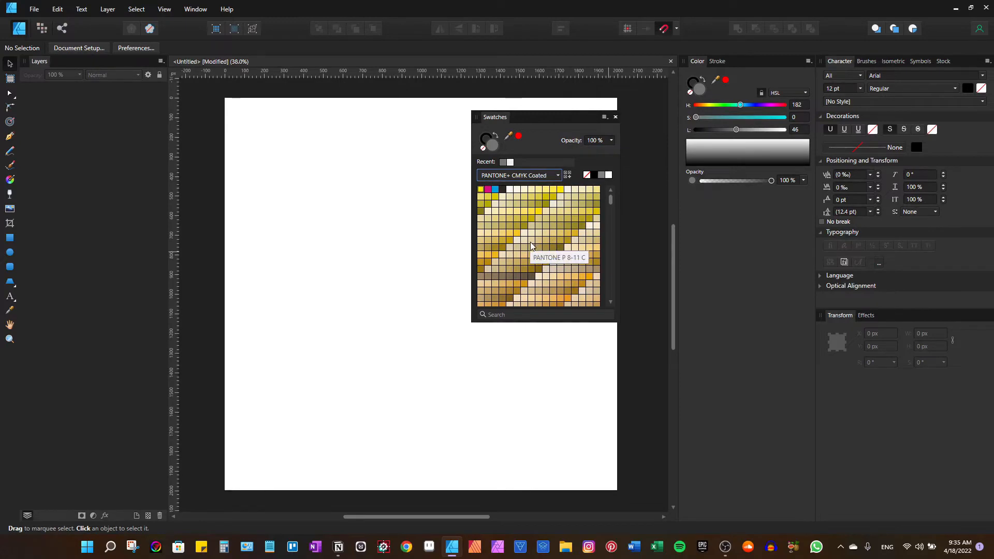
{"action": "left_click_drag", "start_coordinate": [605, 203], "coordinate": [607, 263]}
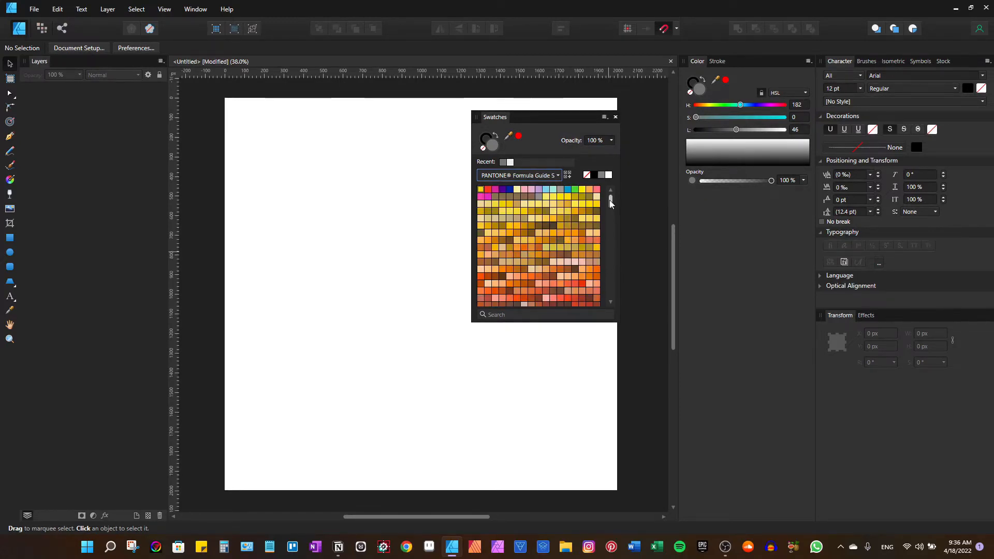
Step: Browse the PANTONE Formula Guide Solid Coated V4 swatches and return to the Colors palette
{"action": "left_click_drag", "start_coordinate": [609, 200], "coordinate": [609, 277]}
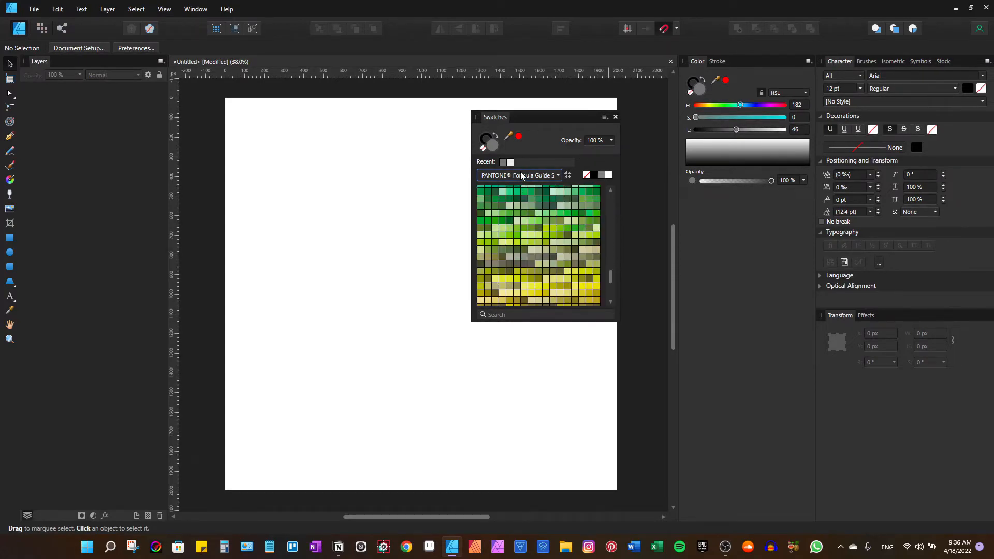
{"action": "left_click", "coordinate": [521, 176]}
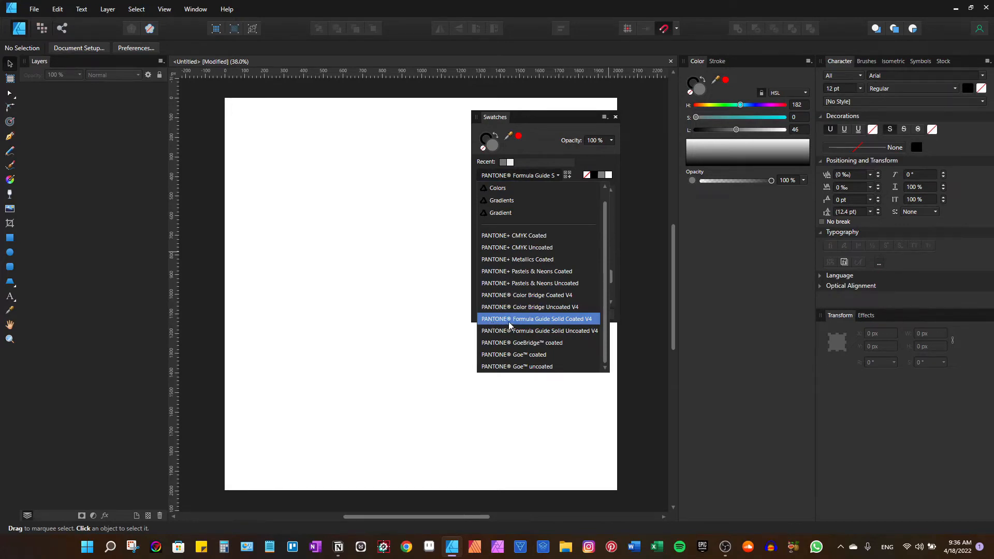
{"action": "left_click", "coordinate": [564, 318]}
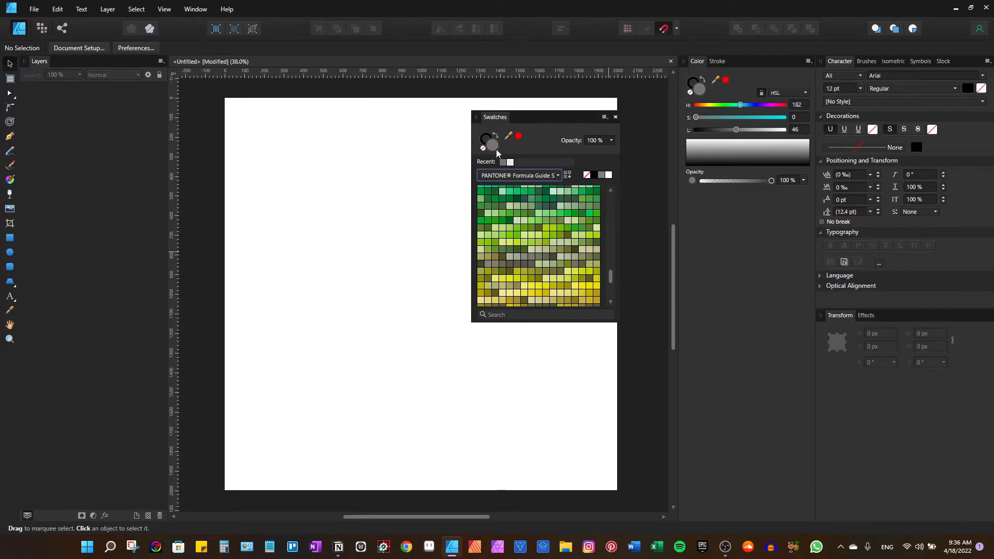
{"action": "left_click", "coordinate": [504, 176]}
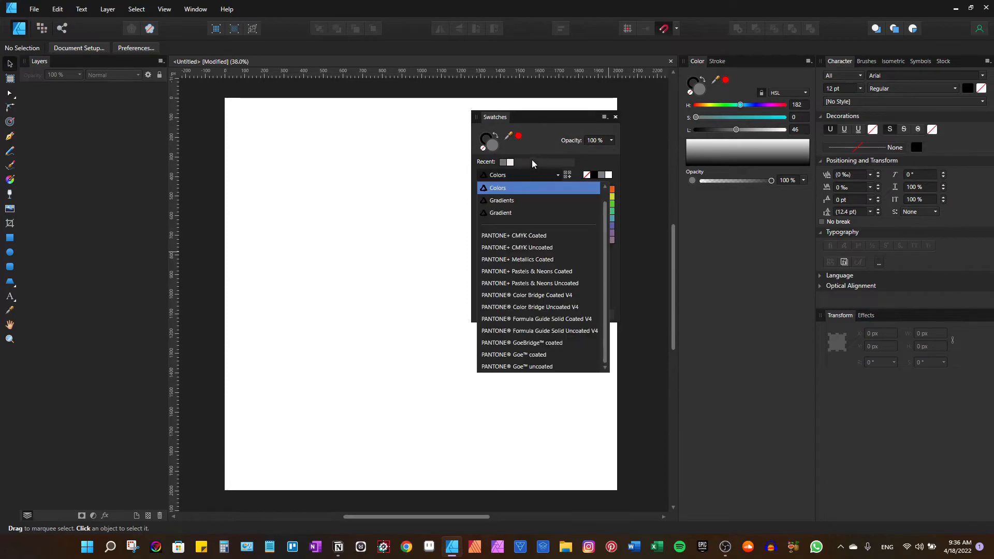
Step: Add an application palette to the swatches and rename it Test
{"action": "left_click", "coordinate": [496, 188]}
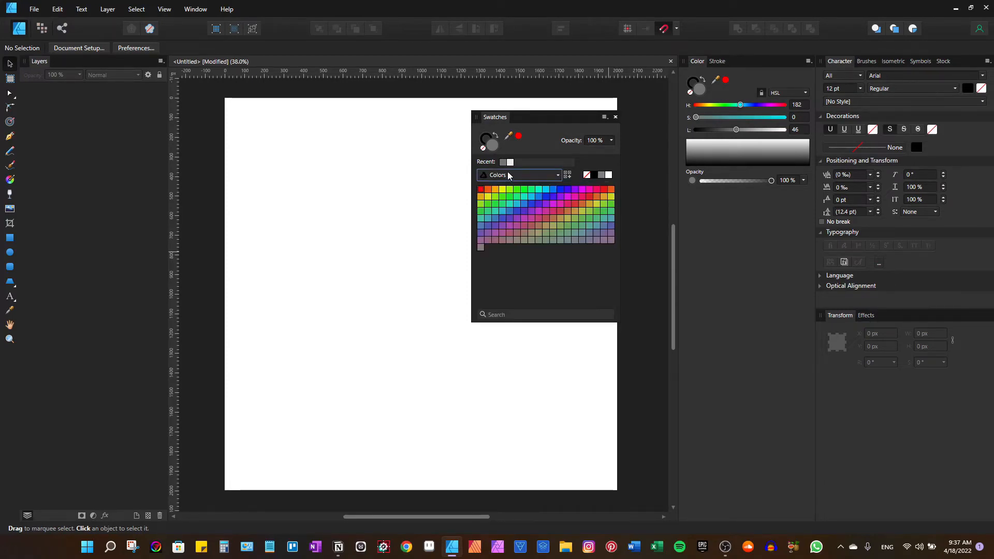
{"action": "left_click", "coordinate": [604, 118]}
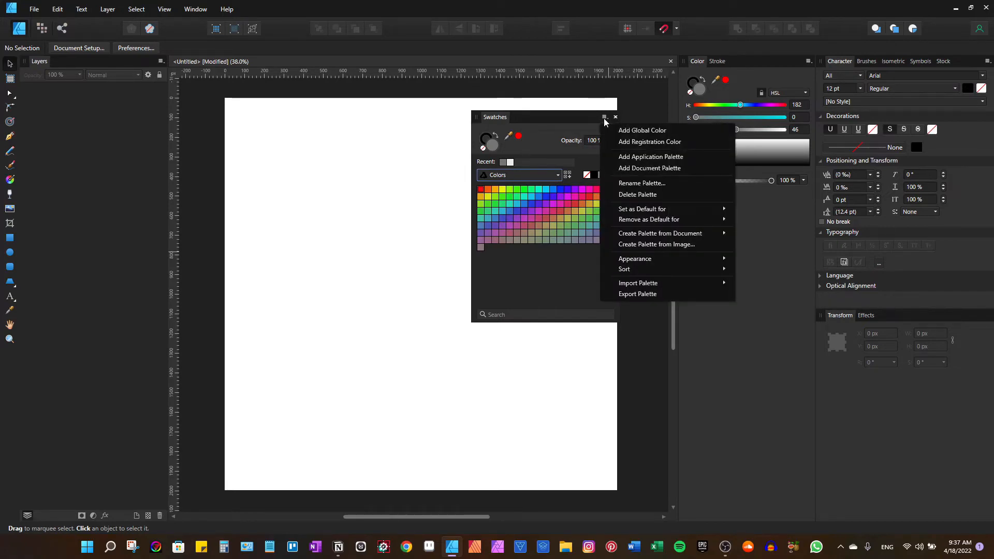
{"action": "left_click", "coordinate": [638, 158]}
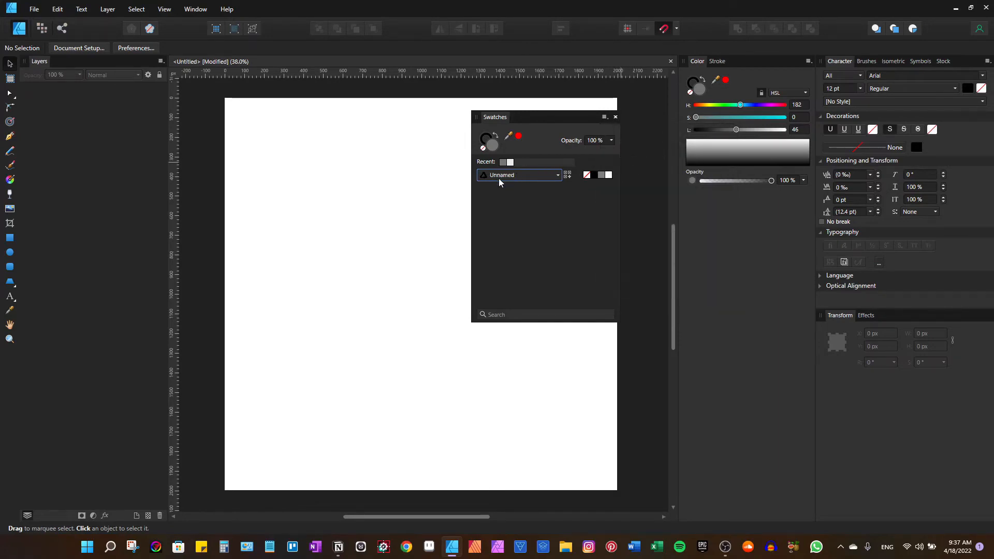
{"action": "left_click", "coordinate": [604, 118]}
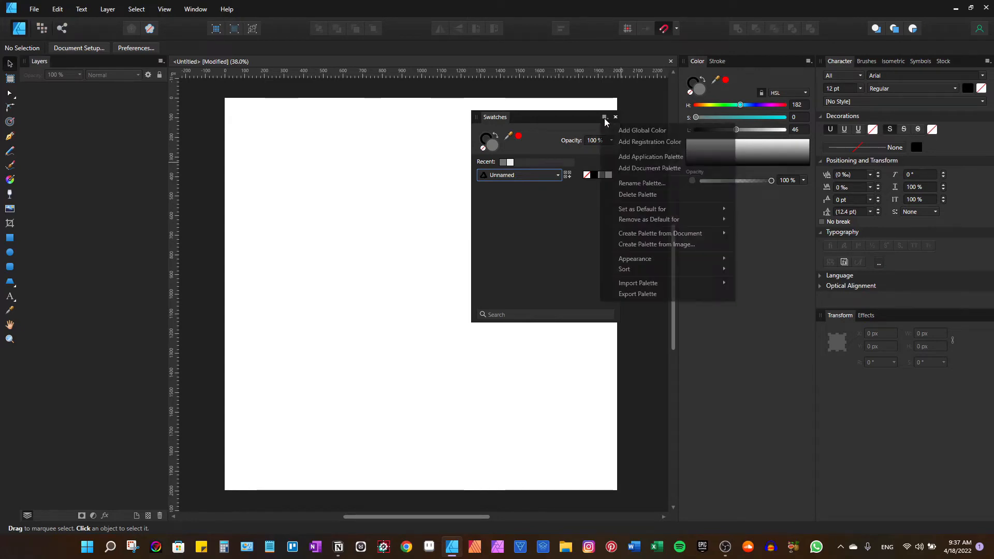
{"action": "left_click", "coordinate": [634, 182]}
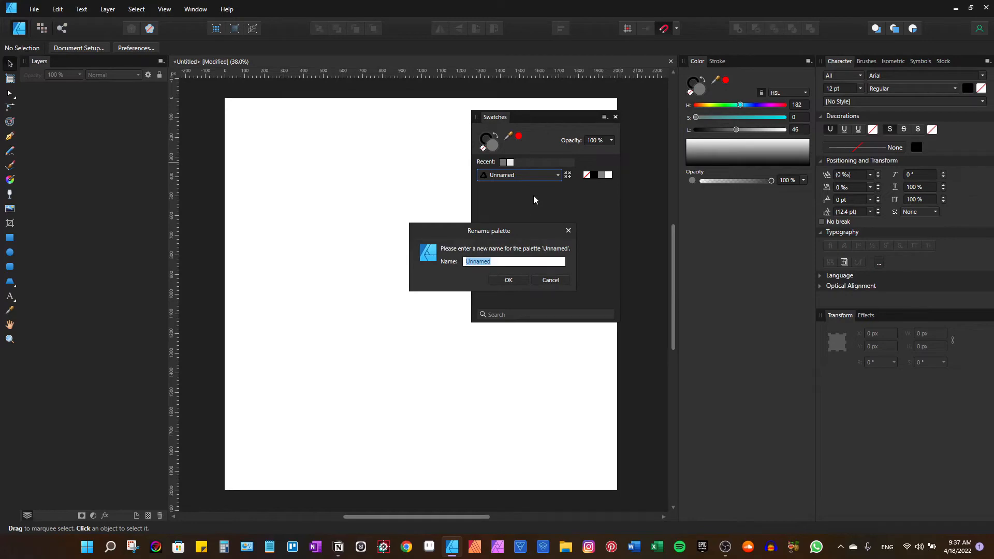
{"action": "type", "text": "Test"}
{"action": "key", "text": "Return"}
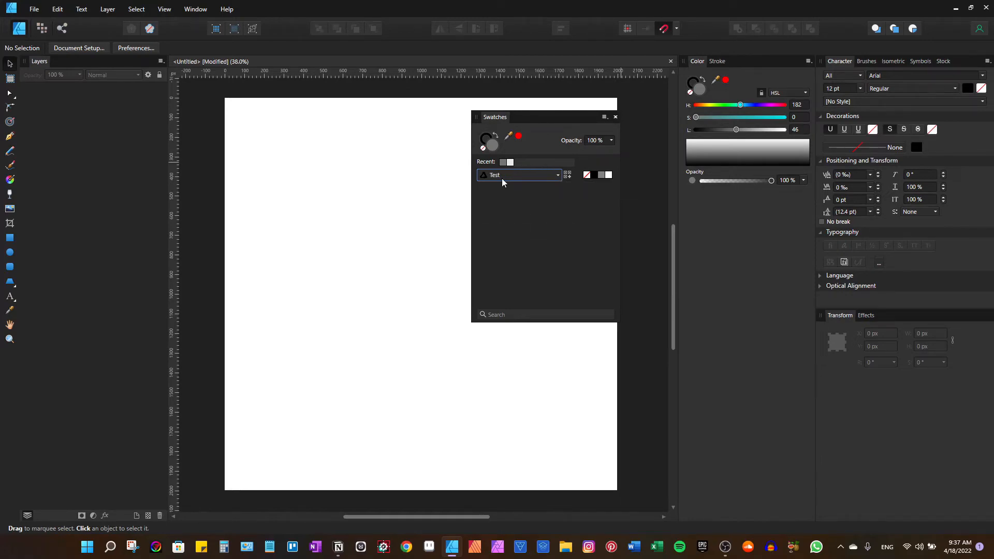
Step: Draw a circle about 553 px wide filled with HSL 241, 36, 46 and add that colour to the Test palette
{"action": "left_click", "coordinate": [12, 254]}
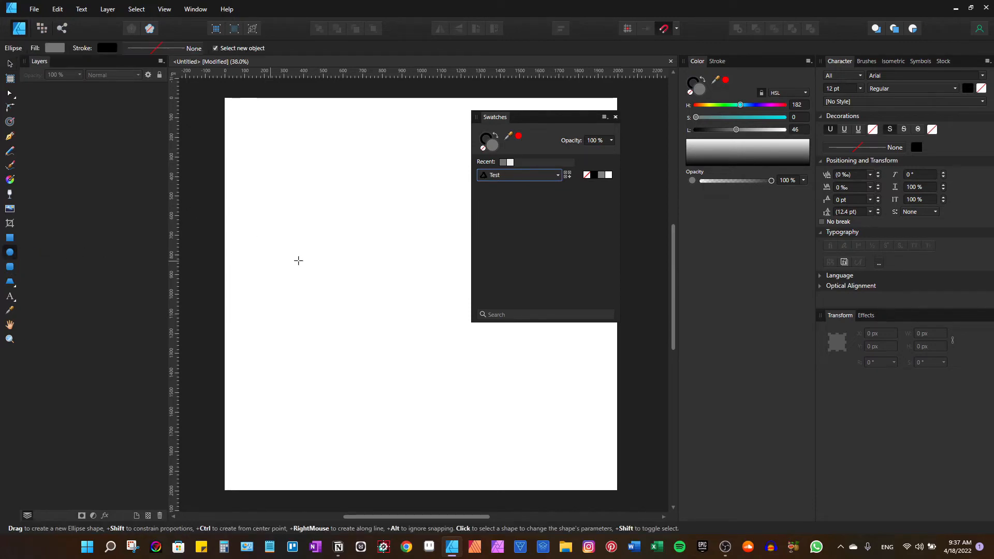
{"action": "left_click_drag", "start_coordinate": [351, 281], "coordinate": [419, 238]}
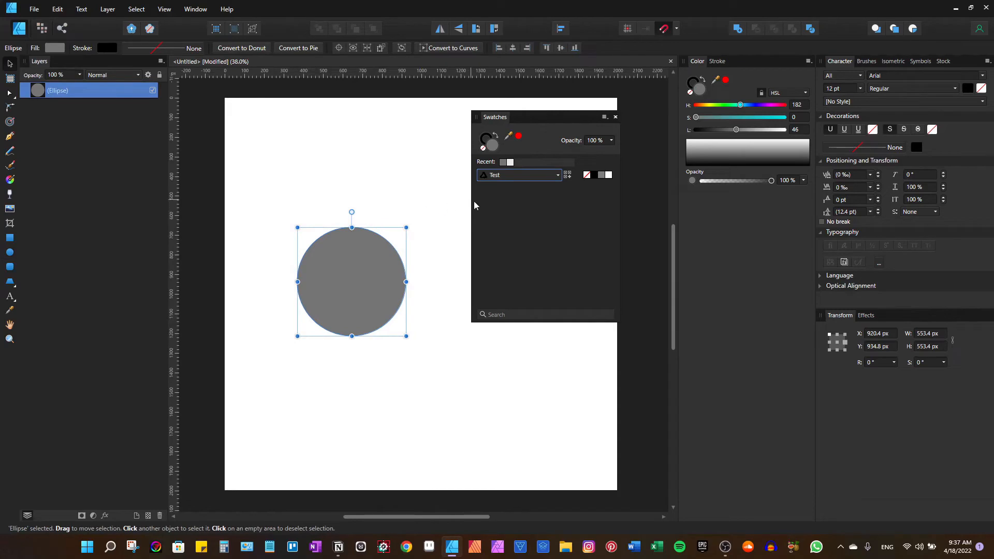
{"action": "mouse_move", "coordinate": [741, 104]}
{"action": "left_mouse_down"}
{"action": "mouse_move", "coordinate": [755, 107]}
{"action": "mouse_move", "coordinate": [728, 117]}
{"action": "left_mouse_up"}
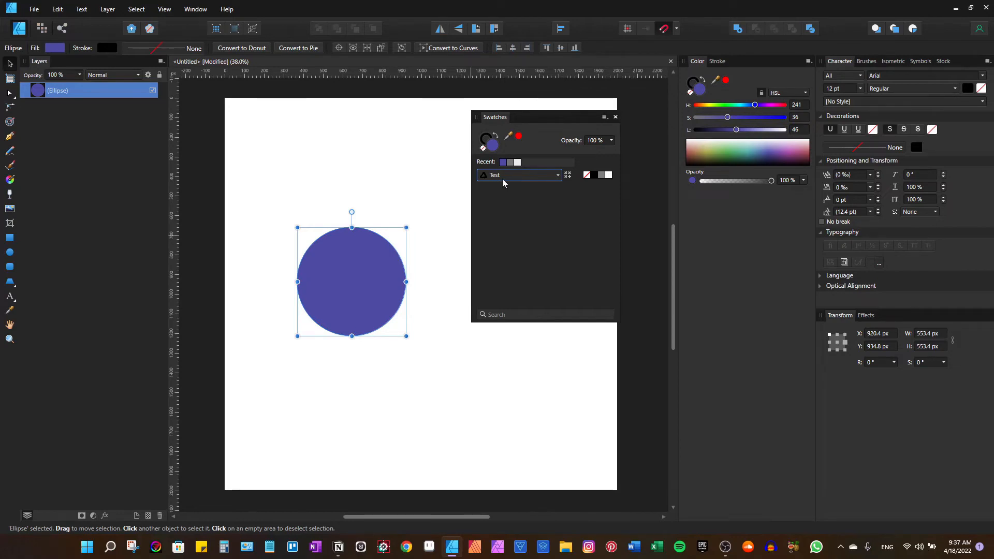
{"action": "left_click", "coordinate": [568, 176]}
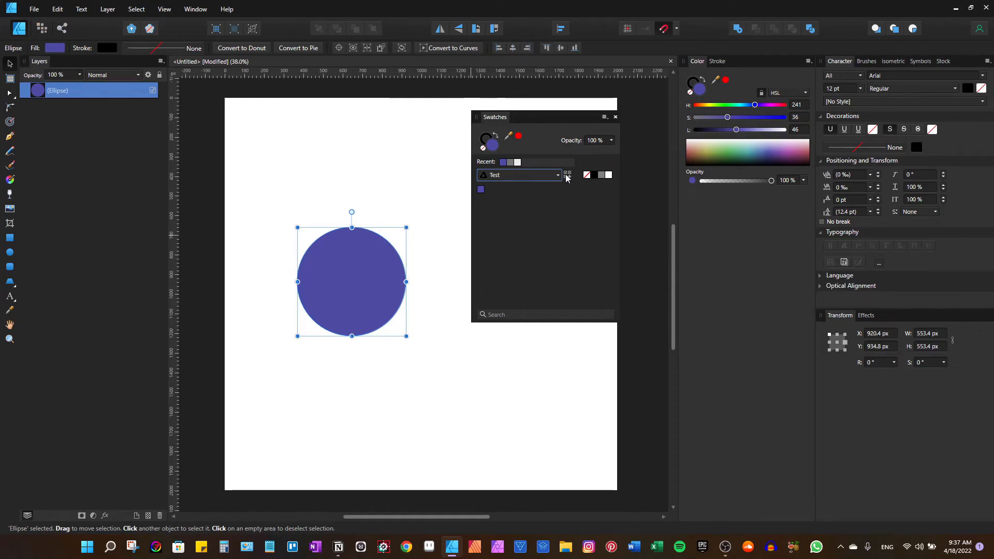
{"action": "left_click", "coordinate": [483, 189]}
Step: Try the Medium swatch appearance and settle on Large
{"action": "left_click", "coordinate": [603, 117]}
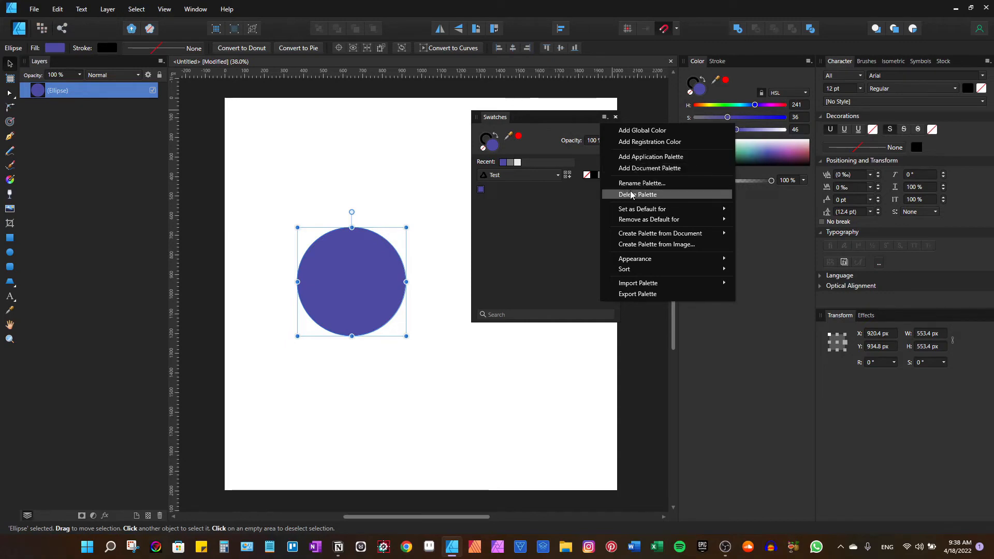
{"action": "mouse_move", "coordinate": [627, 219]}
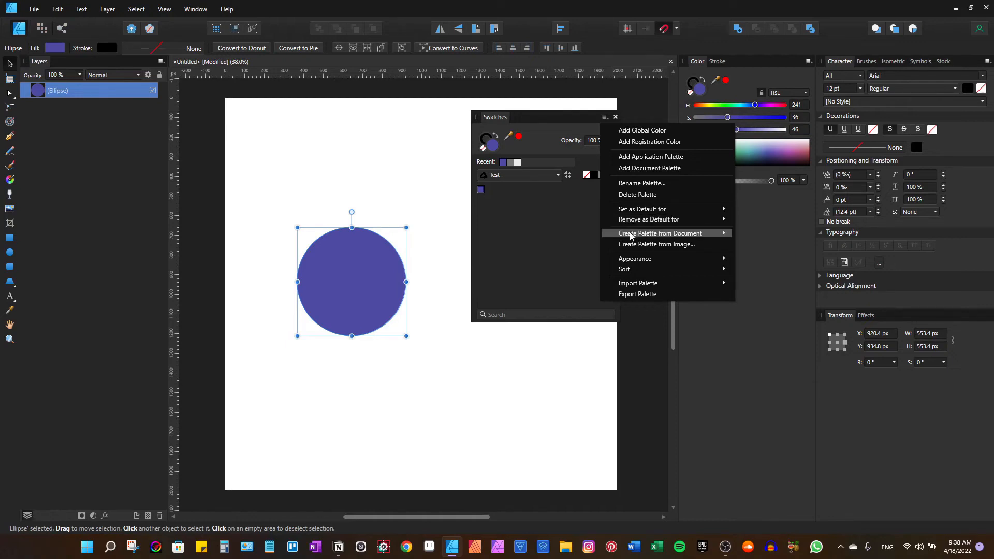
{"action": "mouse_move", "coordinate": [652, 258]}
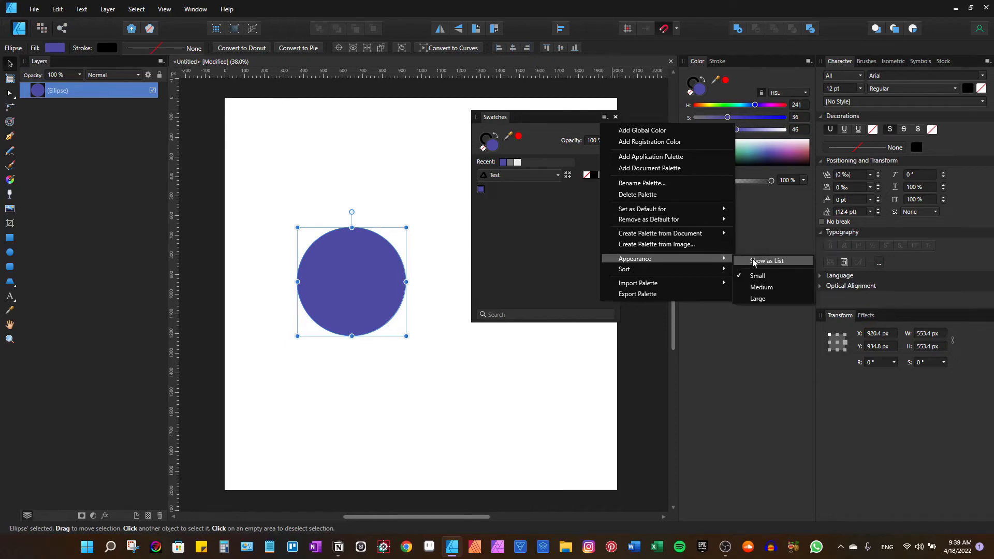
{"action": "left_click", "coordinate": [759, 287]}
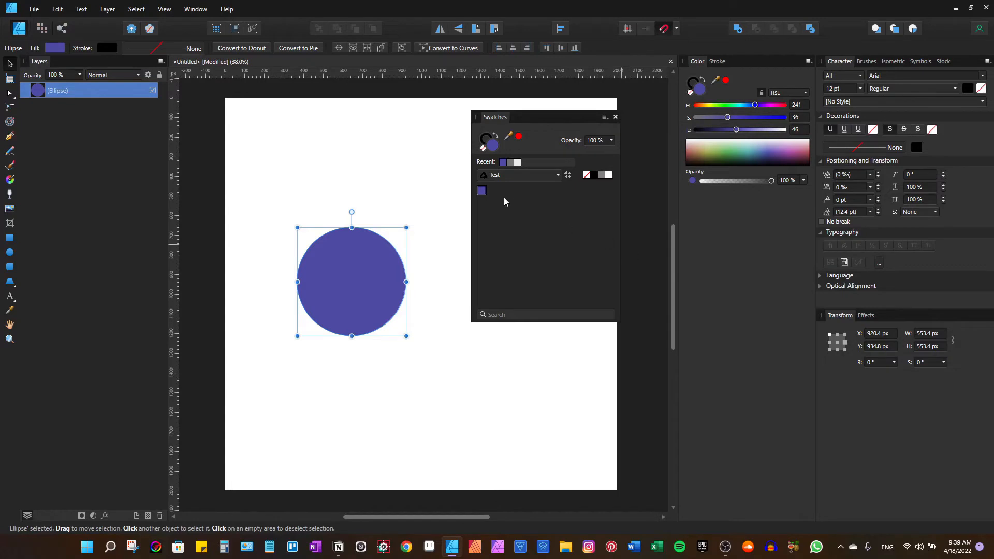
{"action": "left_click", "coordinate": [603, 118]}
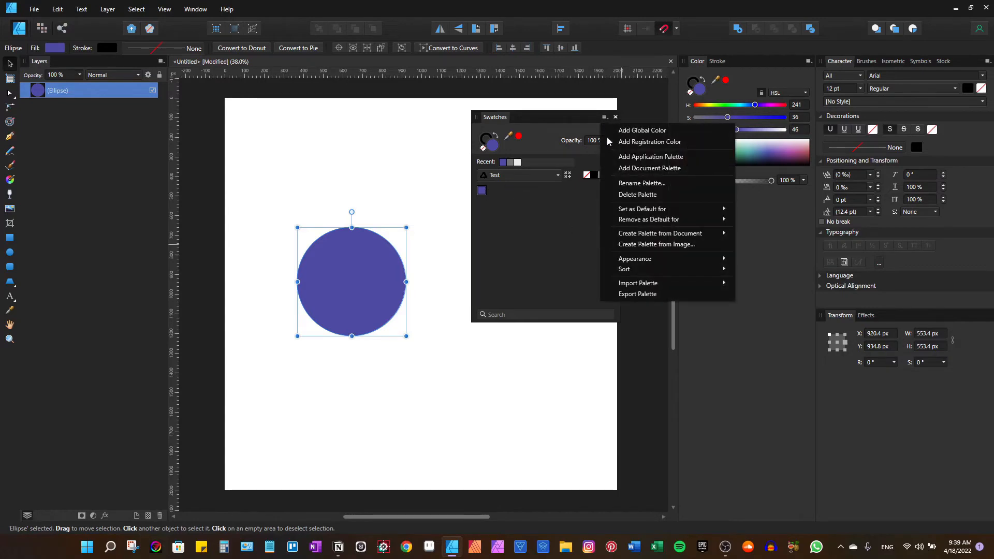
{"action": "mouse_move", "coordinate": [694, 261]}
{"action": "left_click", "coordinate": [744, 296]}
Step: Browse the PANTONE+ Metallics Coated swatches and return to the Test palette
{"action": "left_click", "coordinate": [504, 176]}
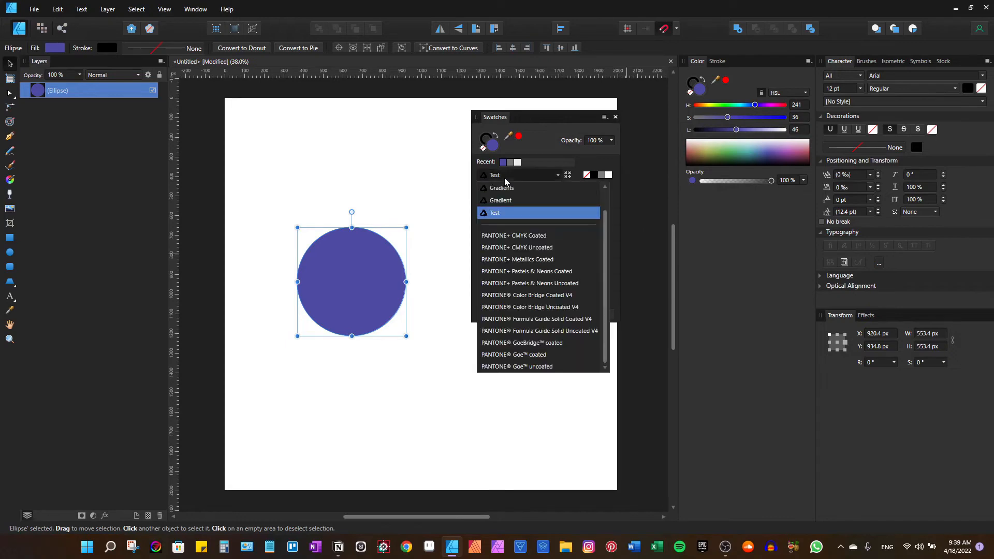
{"action": "left_click", "coordinate": [511, 254]}
{"action": "scroll", "coordinate": [592, 238], "scroll_direction": "down", "scroll_amount": 1}
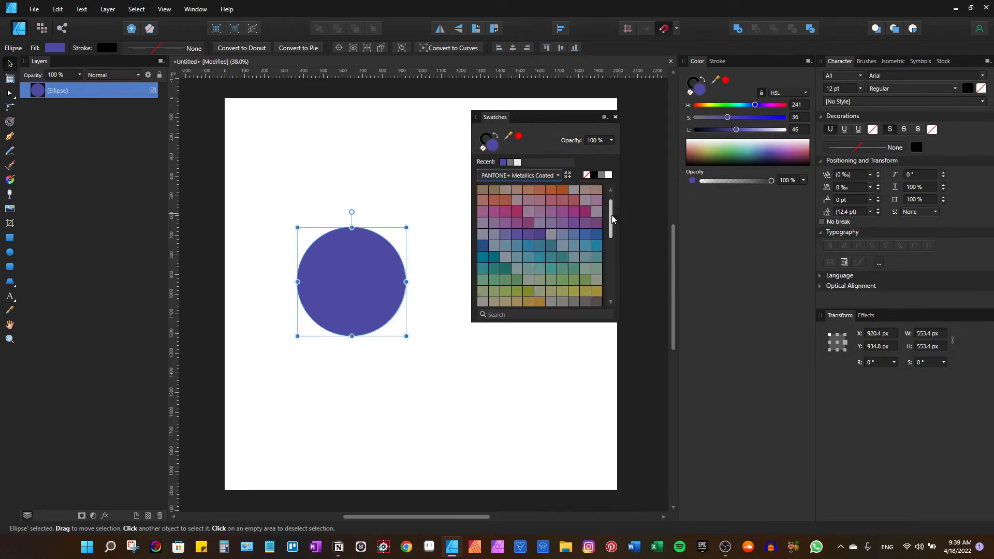
{"action": "mouse_move", "coordinate": [611, 216]}
{"action": "left_mouse_down"}
{"action": "mouse_move", "coordinate": [610, 279]}
{"action": "mouse_move", "coordinate": [610, 213]}
{"action": "left_mouse_up"}
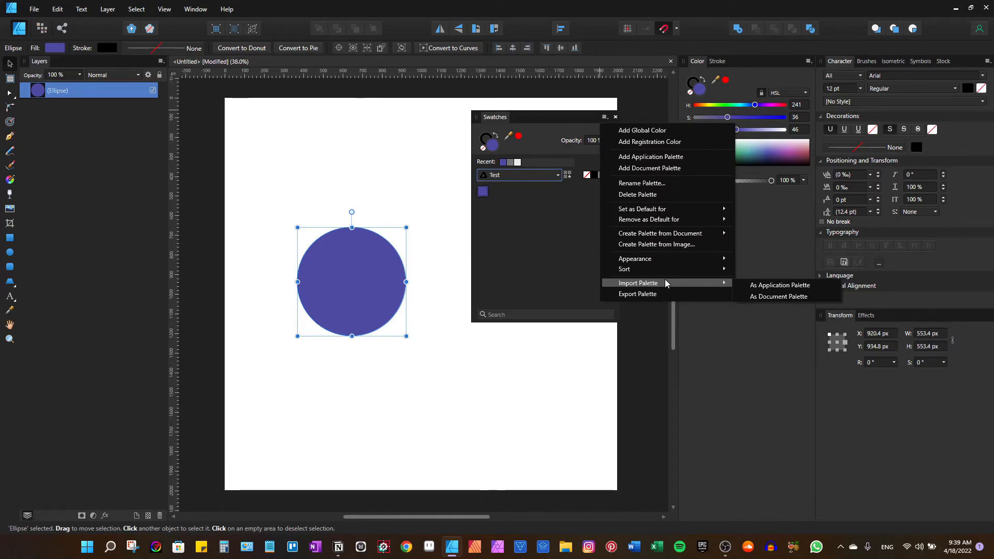
{"action": "mouse_move", "coordinate": [656, 270]}
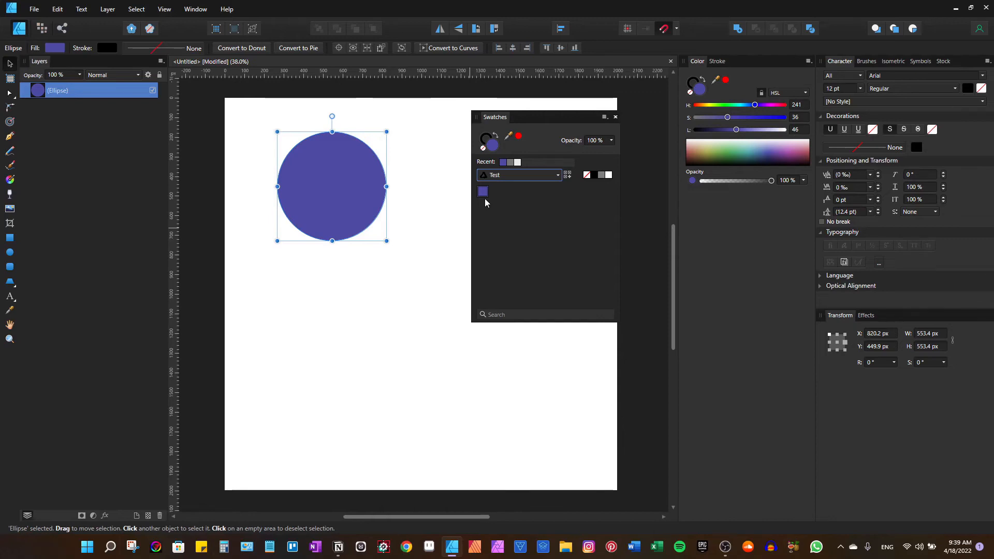
Step: Shrink the circle to about 229 px and place a copy beneath it filled with magenta, HSL 326, 66, 46
{"action": "left_click_drag", "start_coordinate": [386, 241], "coordinate": [322, 177]}
{"action": "left_click_drag", "start_coordinate": [305, 159], "coordinate": [305, 214]}
{"action": "left_click_drag", "start_coordinate": [754, 104], "coordinate": [775, 105]}
{"action": "left_click_drag", "start_coordinate": [727, 118], "coordinate": [752, 118]}
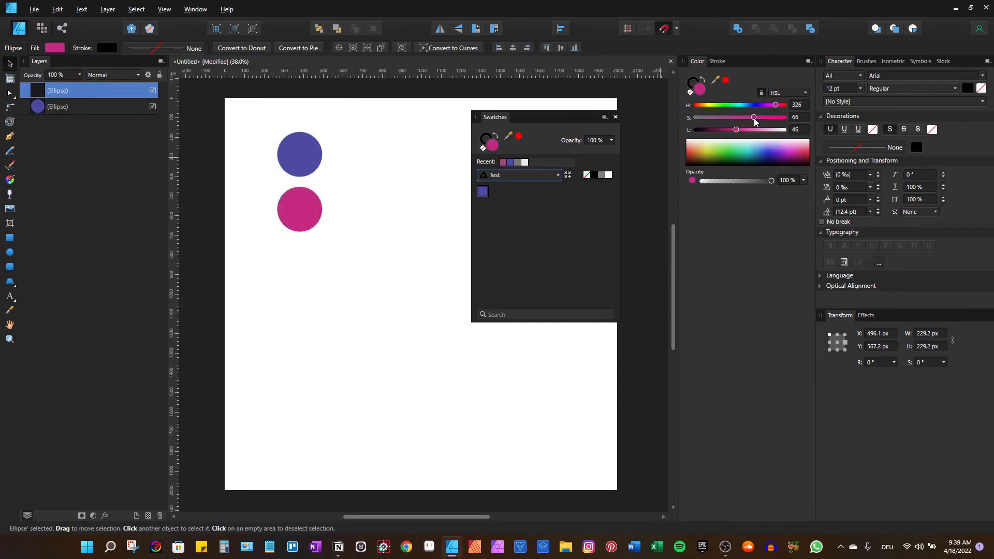
Step: Add two more circle copies down the column, filled with teal (HSL 167, 64, 46) and orange (HSL 23, 78, 53)
{"action": "left_click_drag", "start_coordinate": [311, 208], "coordinate": [311, 263]}
{"action": "key", "text": "ctrl+j"}
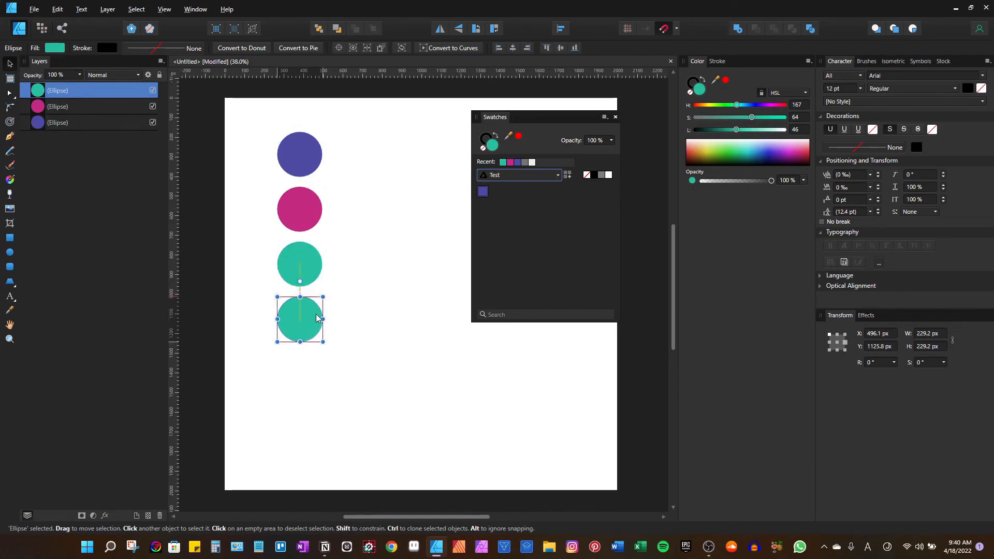
{"action": "left_click_drag", "start_coordinate": [722, 105], "coordinate": [742, 129]}
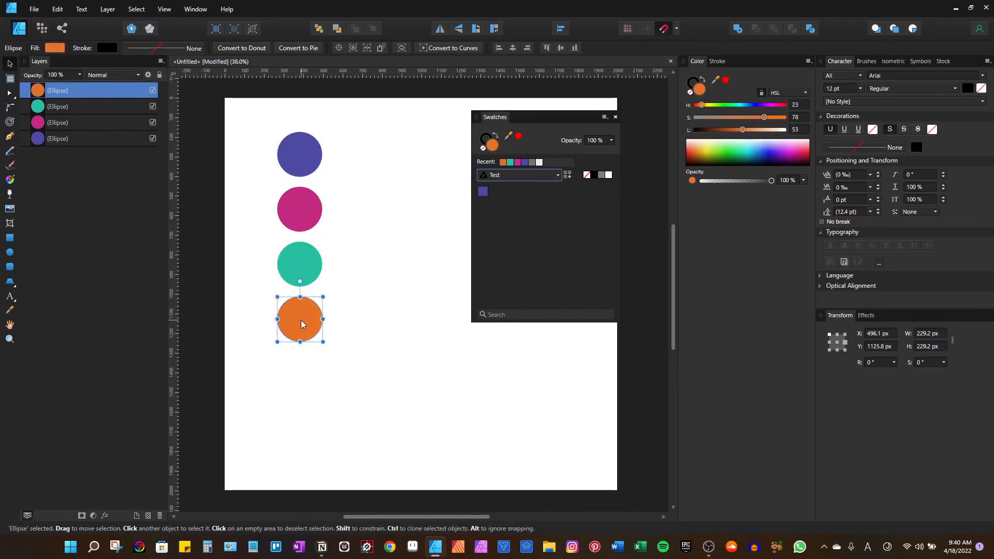
Step: Extend the column with two further circle copies, filled with light purple and coral (HSL 356, 91, 71)
{"action": "key", "text": "ctrl+j"}
{"action": "mouse_move", "coordinate": [700, 105]}
{"action": "left_mouse_down"}
{"action": "mouse_move", "coordinate": [770, 105]}
{"action": "mouse_move", "coordinate": [762, 105]}
{"action": "mouse_move", "coordinate": [775, 117]}
{"action": "left_mouse_up"}
{"action": "left_click_drag", "start_coordinate": [742, 130], "coordinate": [759, 130]}
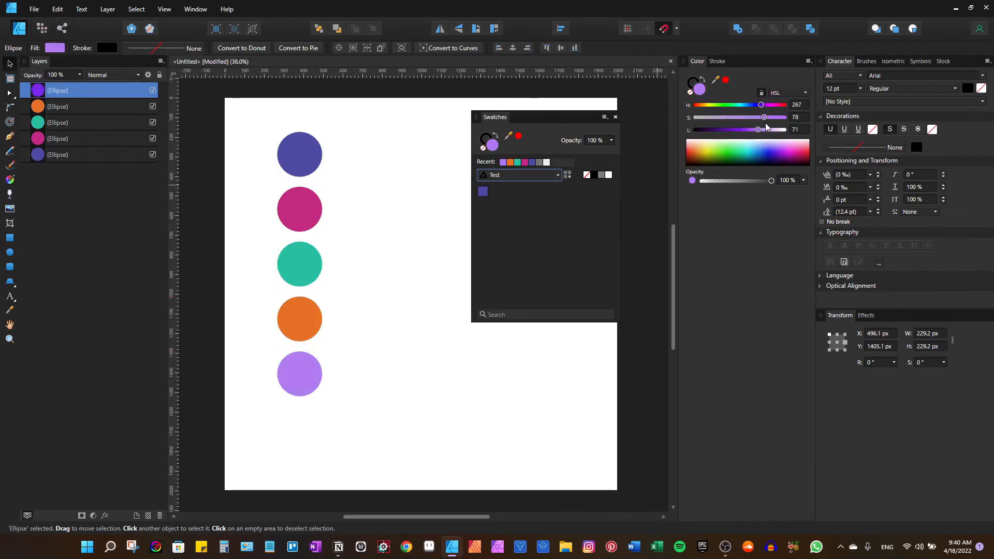
{"action": "left_click_drag", "start_coordinate": [302, 378], "coordinate": [302, 434], "text": "ctrl+shift"}
{"action": "left_click_drag", "start_coordinate": [762, 105], "coordinate": [783, 107]}
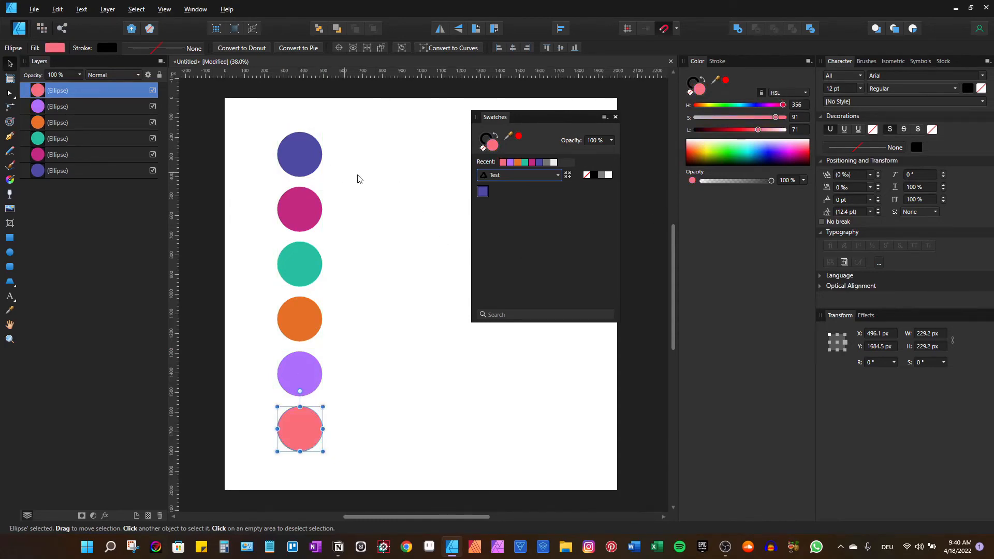
Step: Add the fill colours of the other circles to the Test palette and sort its swatches by Color
{"action": "left_click", "coordinate": [303, 207]}
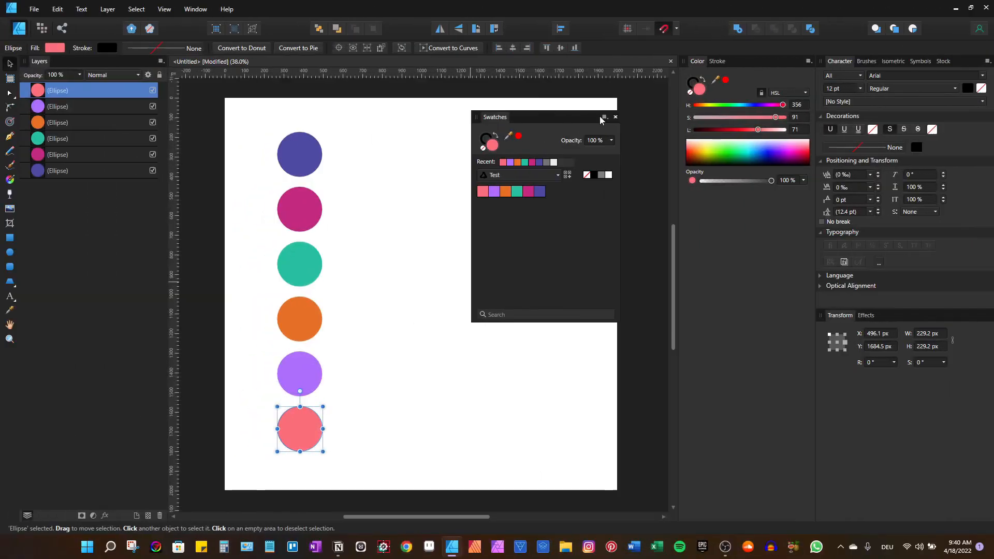
{"action": "left_click", "coordinate": [604, 116]}
{"action": "mouse_move", "coordinate": [625, 269]}
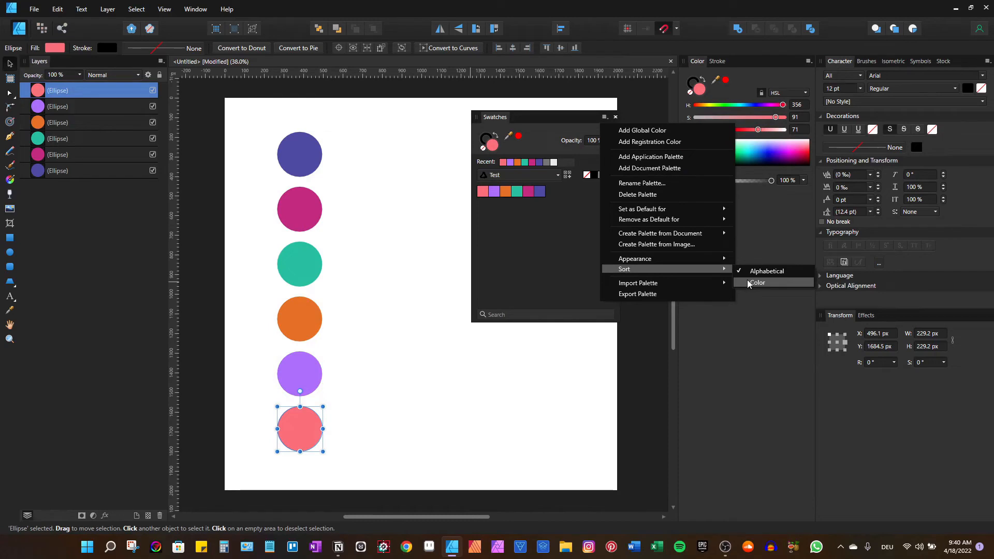
{"action": "left_click", "coordinate": [747, 280]}
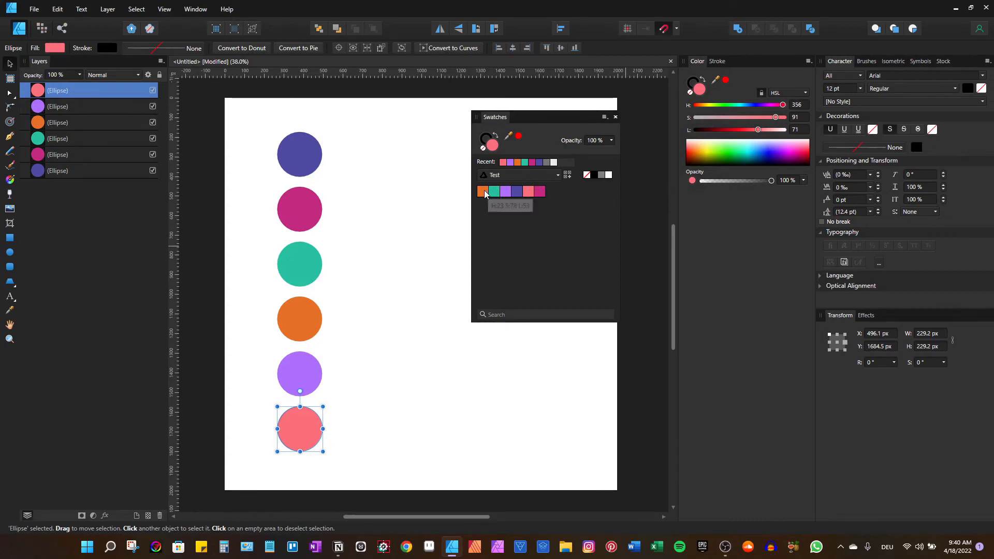
{"action": "left_click", "coordinate": [415, 182]}
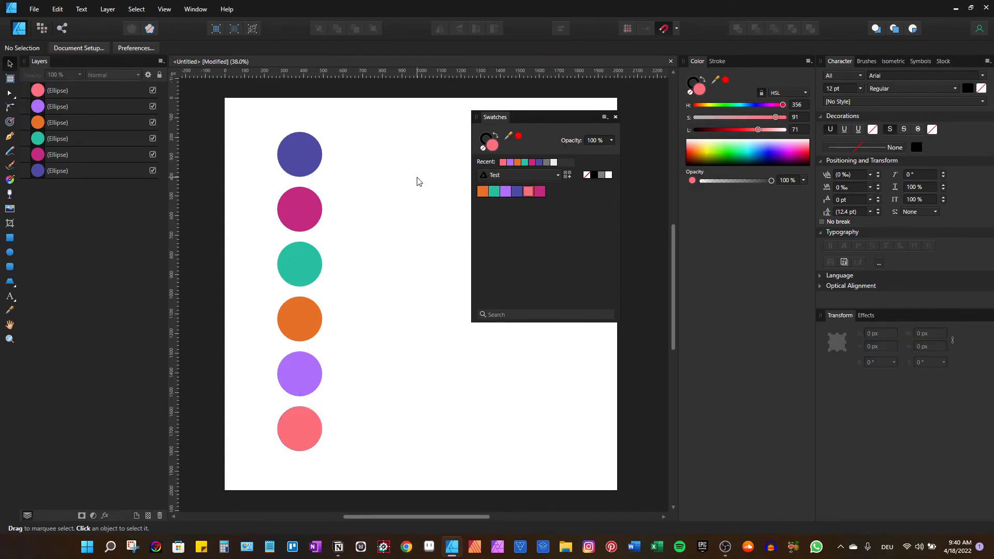
Step: Fill the first three circles of the column with gradients from the Gradient palette and the fourth with PANTONE 7678 C
{"action": "left_click", "coordinate": [604, 117]}
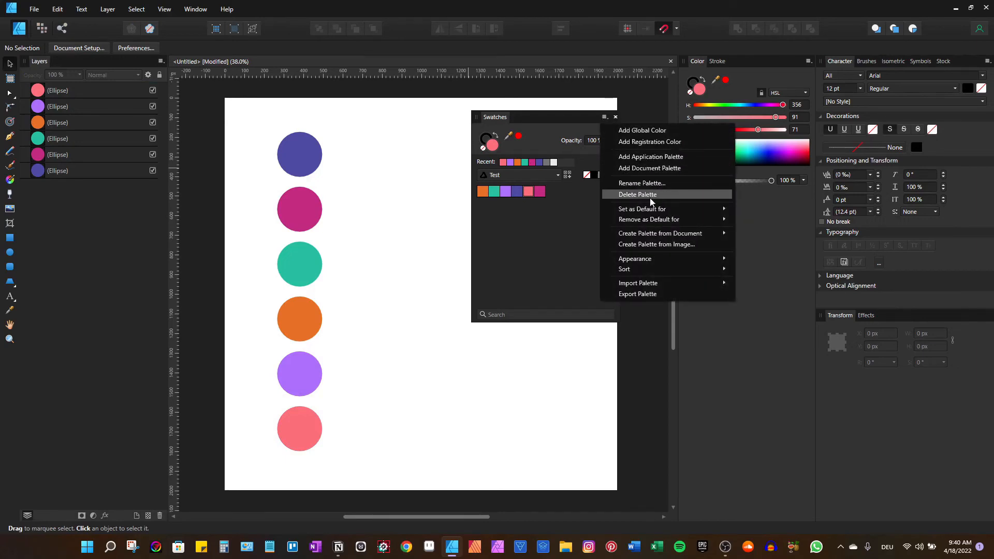
{"action": "key", "text": "Escape"}
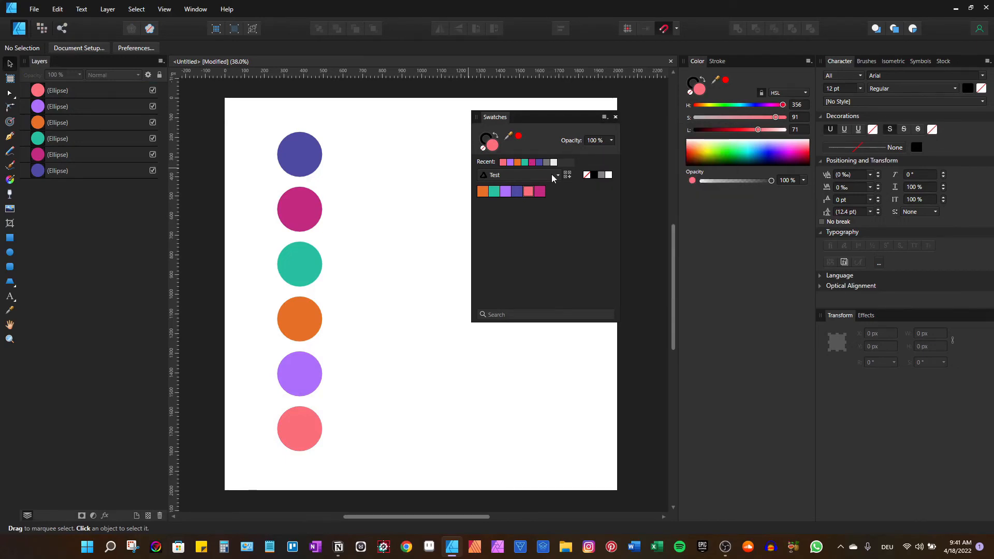
{"action": "left_click", "coordinate": [551, 174]}
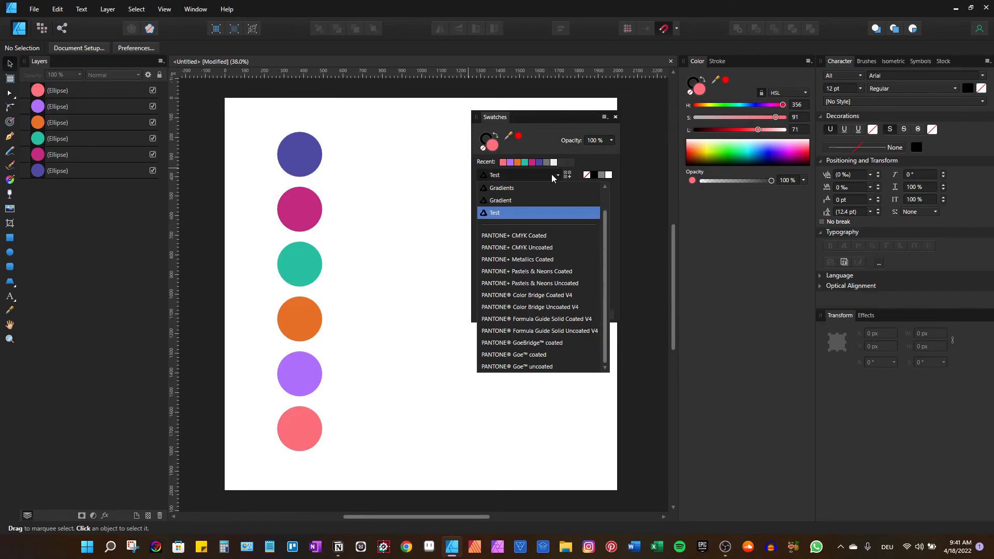
{"action": "left_click", "coordinate": [513, 200]}
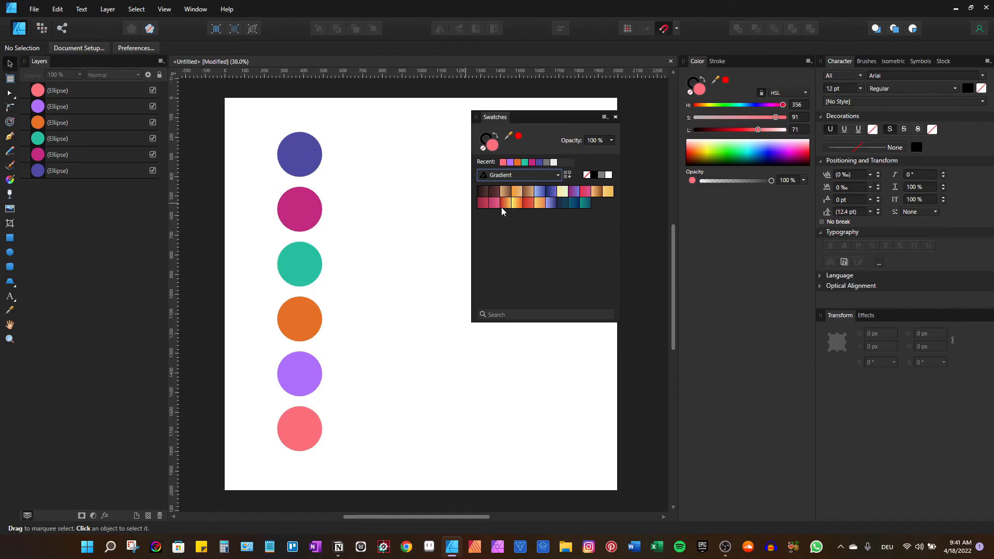
{"action": "left_click_drag", "start_coordinate": [505, 207], "coordinate": [296, 154]}
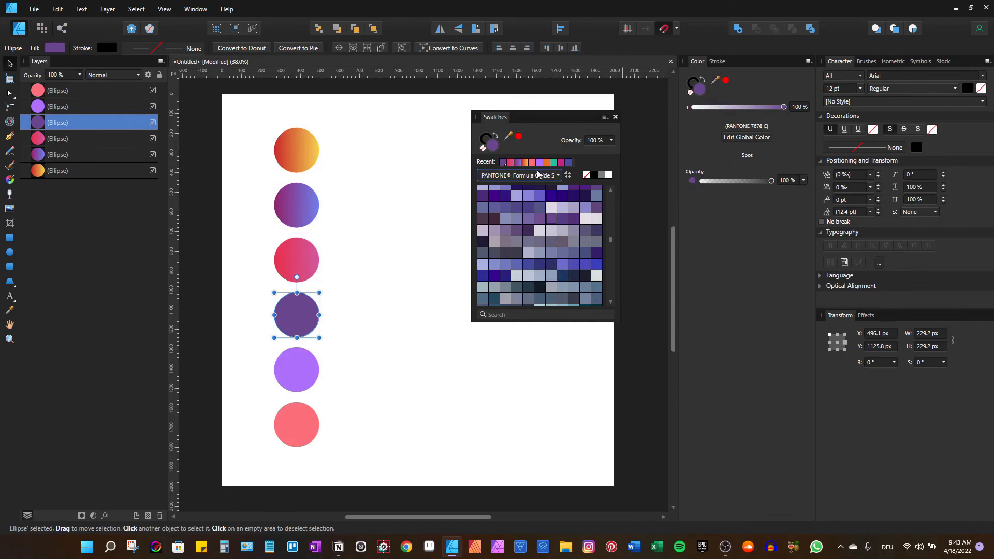
{"action": "key", "text": "ctrl+d"}
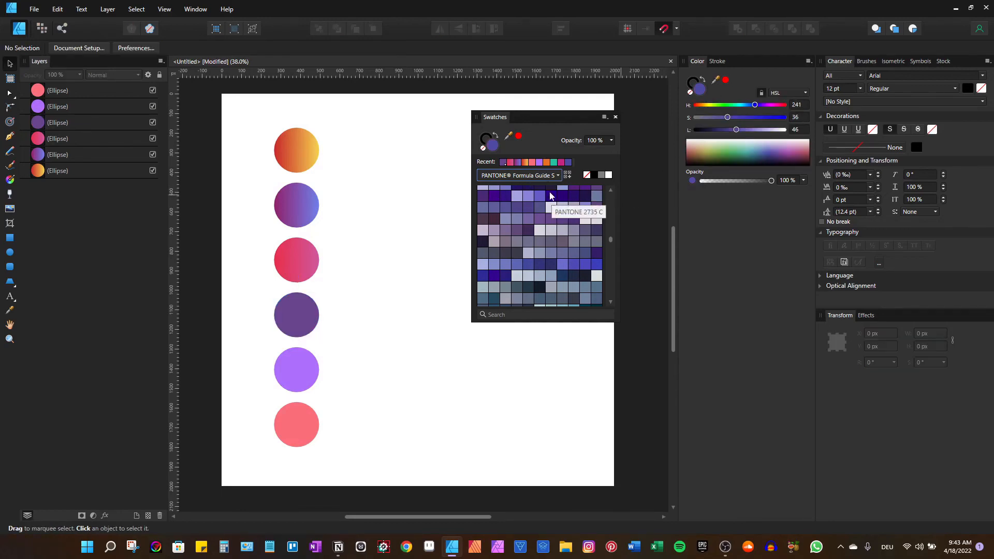
Step: Browse the PANTONE Formula Guide Solid Coated V4 swatches and switch to the Grays palette
{"action": "left_click", "coordinate": [502, 314]}
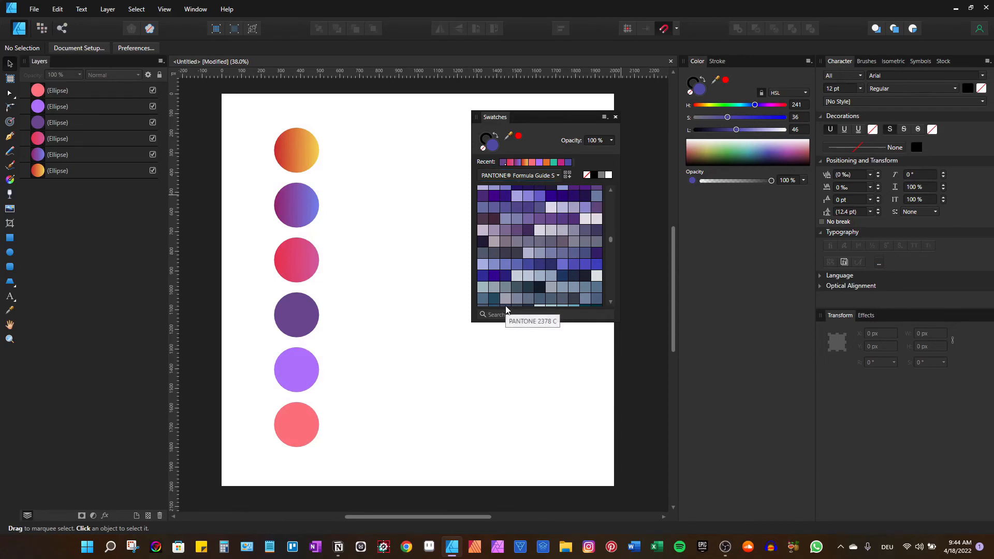
{"action": "left_click", "coordinate": [518, 175]}
{"action": "left_click", "coordinate": [510, 191]}
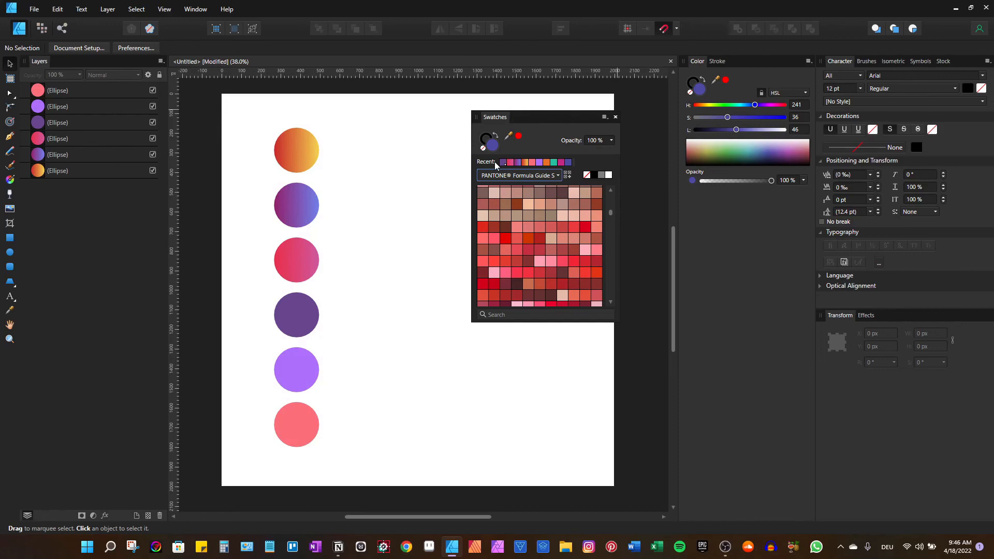
{"action": "left_click", "coordinate": [502, 177]}
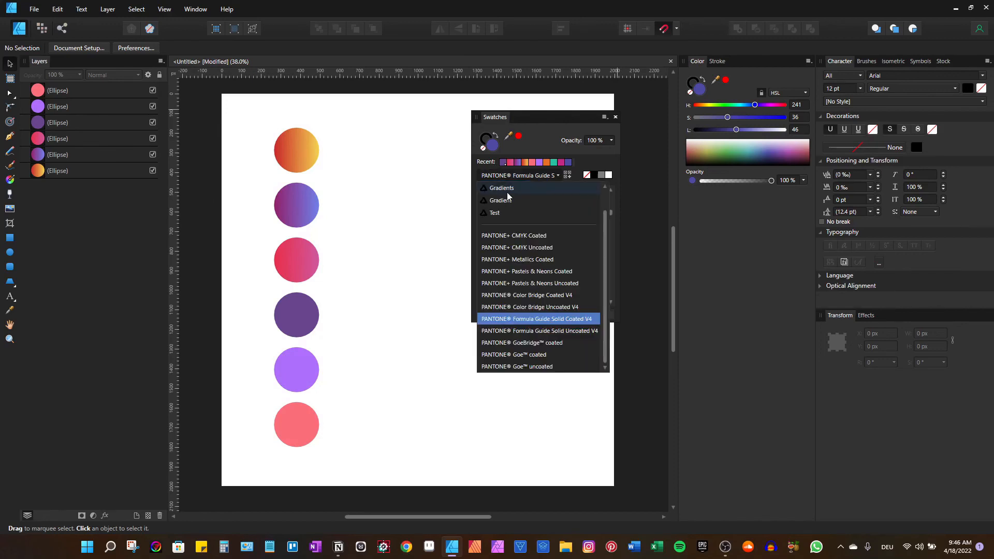
{"action": "left_click", "coordinate": [506, 209]}
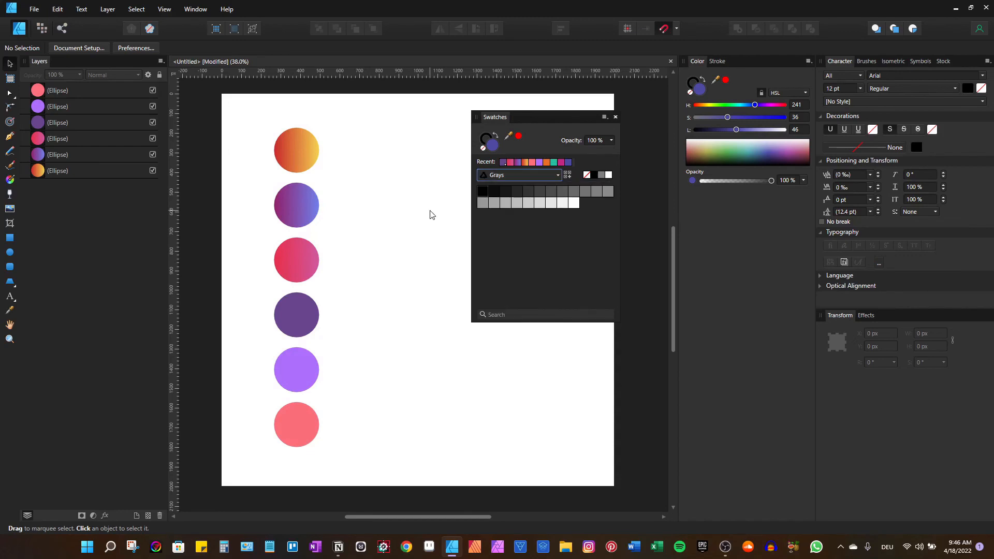